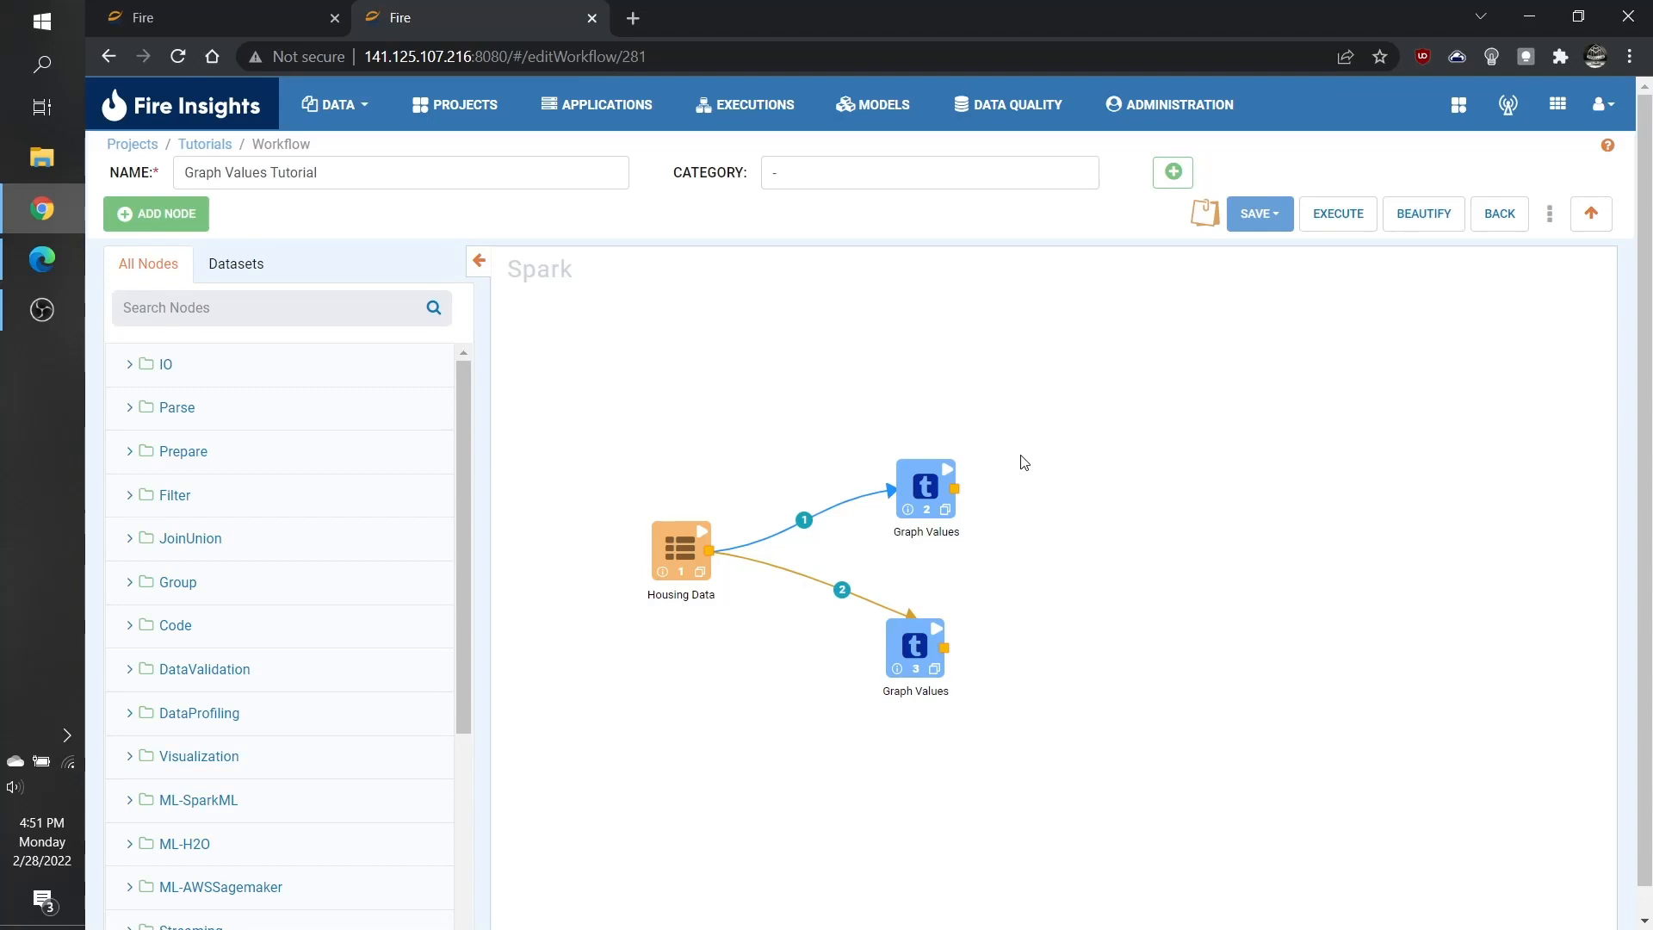
Open the first Graph Values node's settings and review its title, axis labels and maximum values to display.
double_click(910, 484)
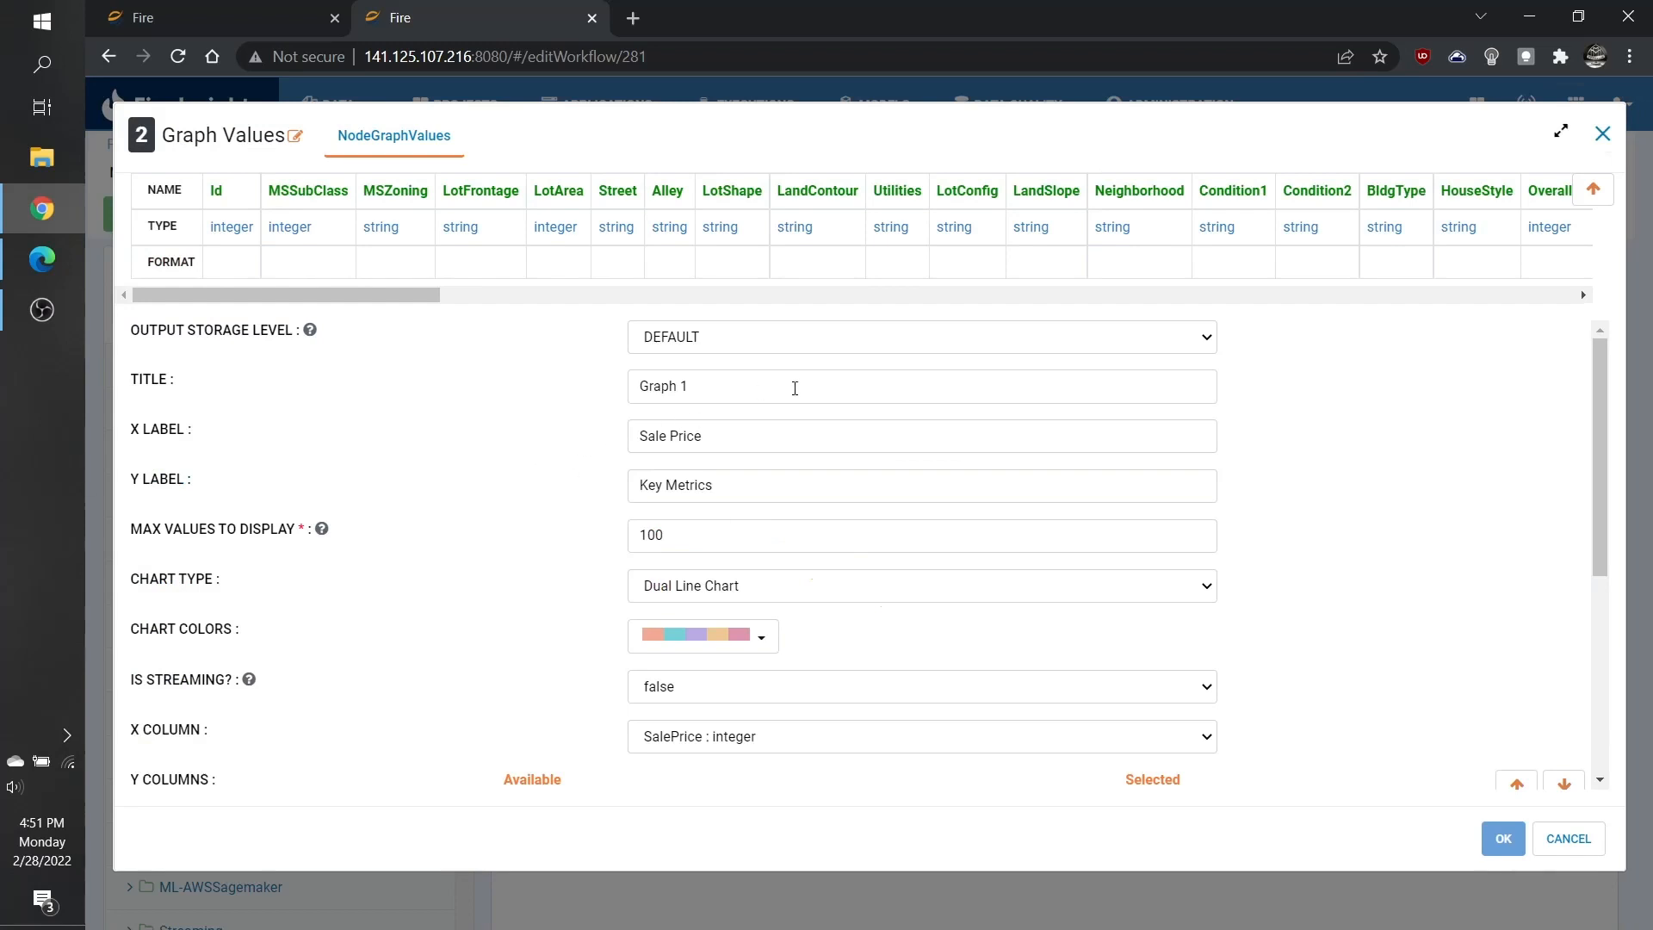
left_click(795, 387)
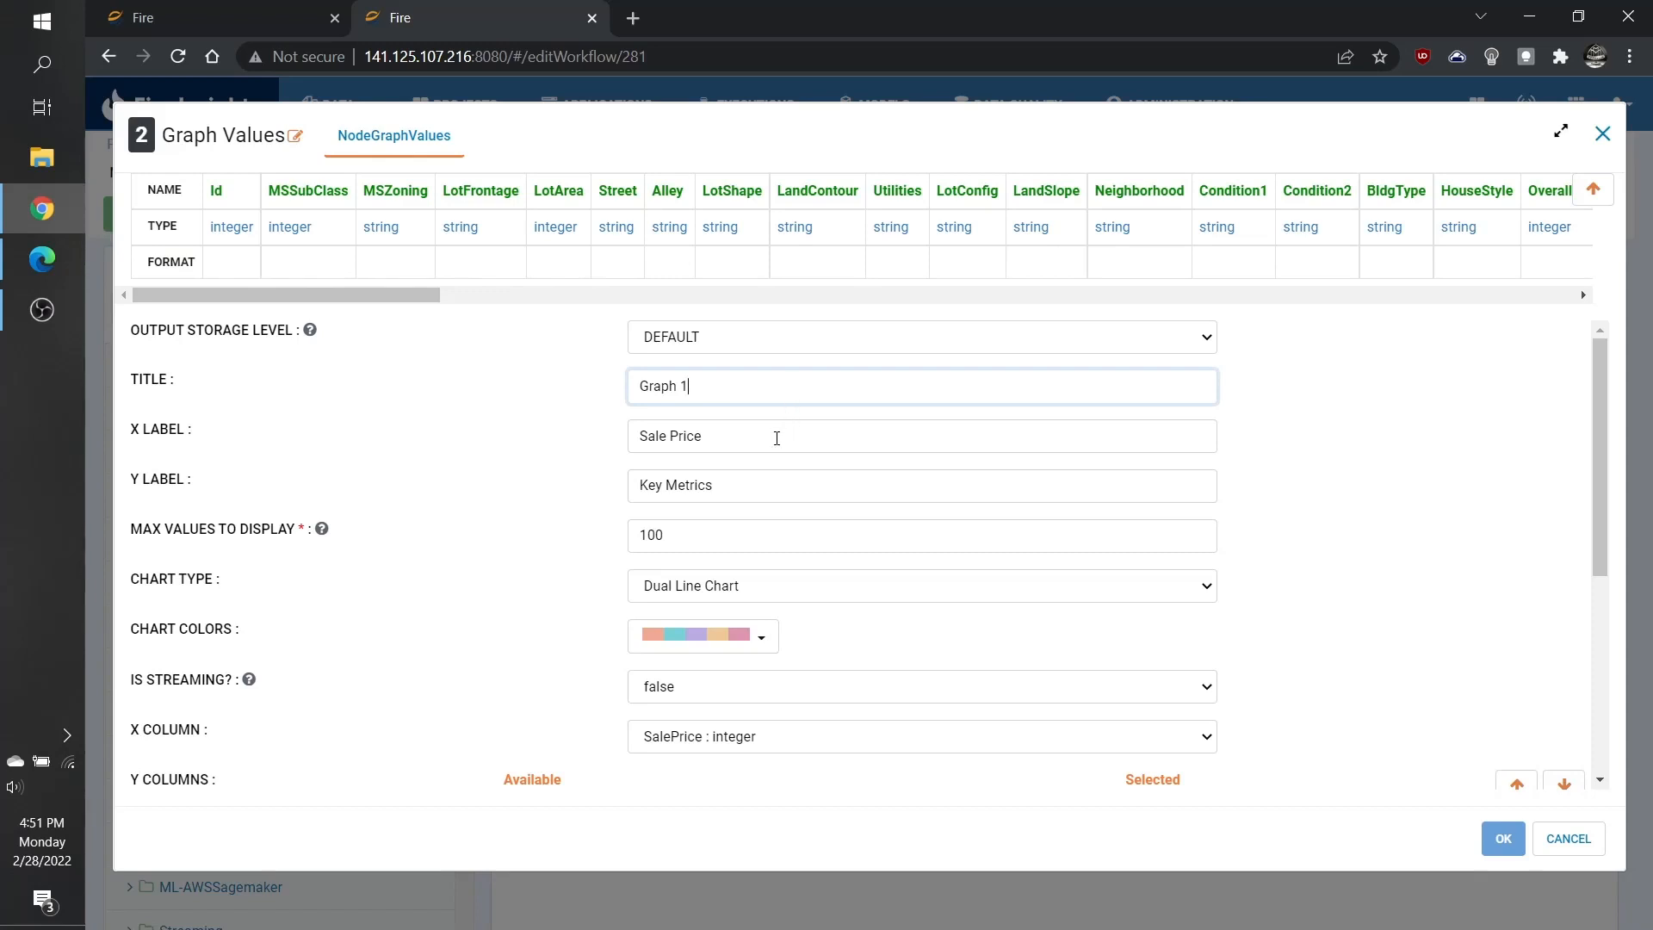
left_click(776, 438)
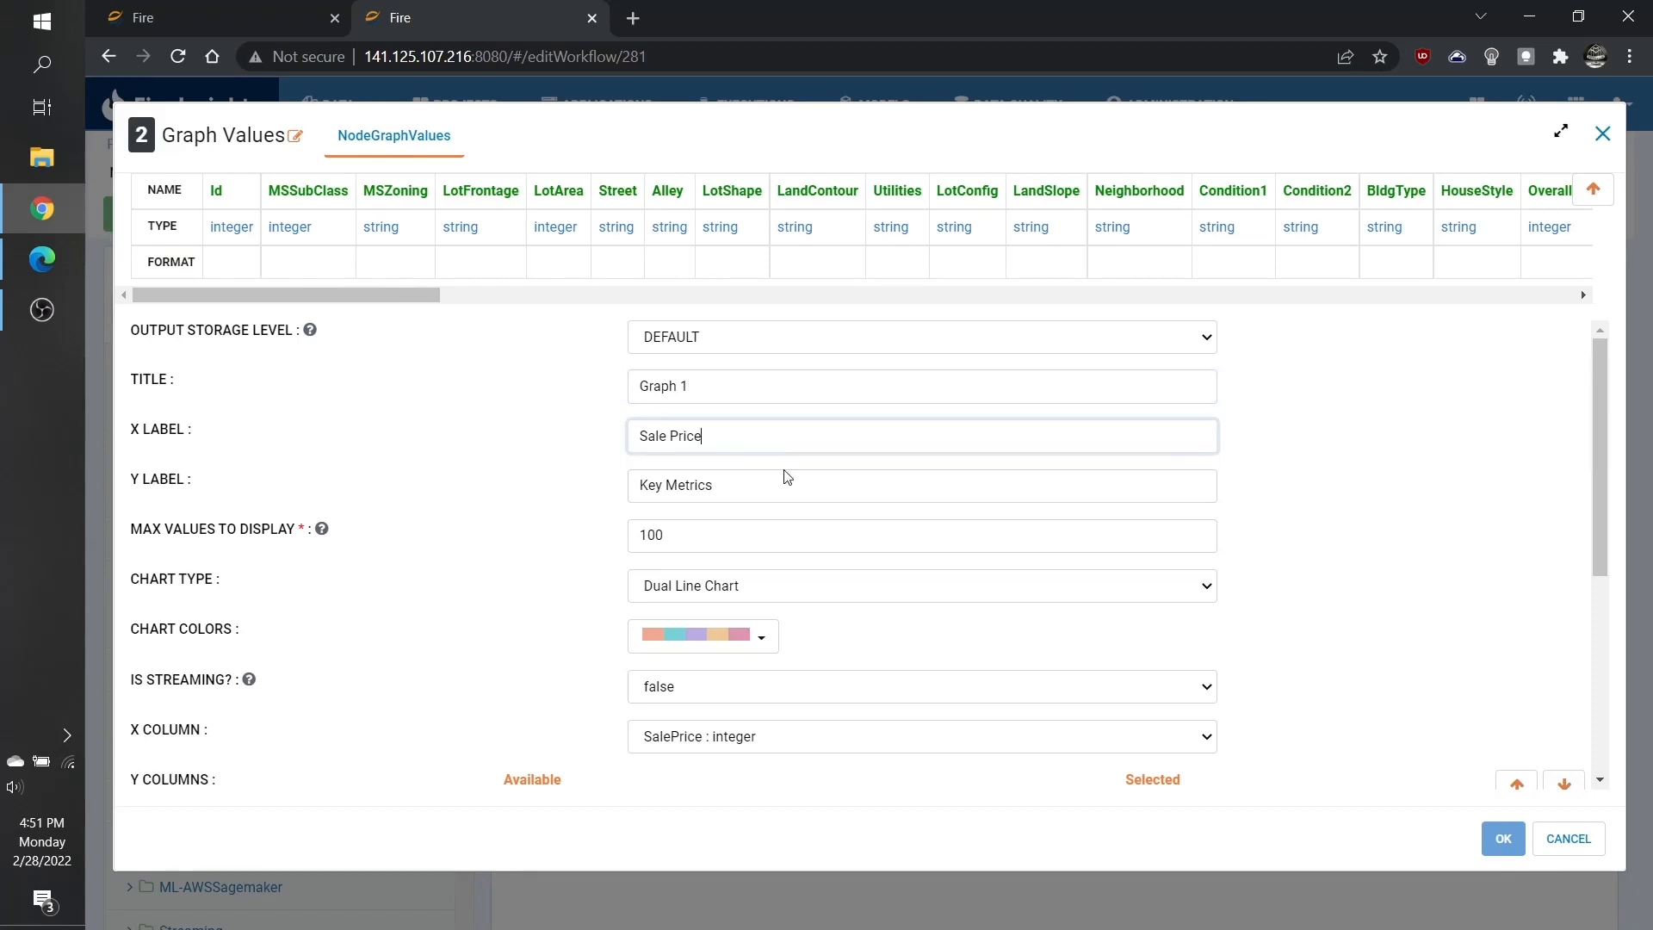
left_click(784, 488)
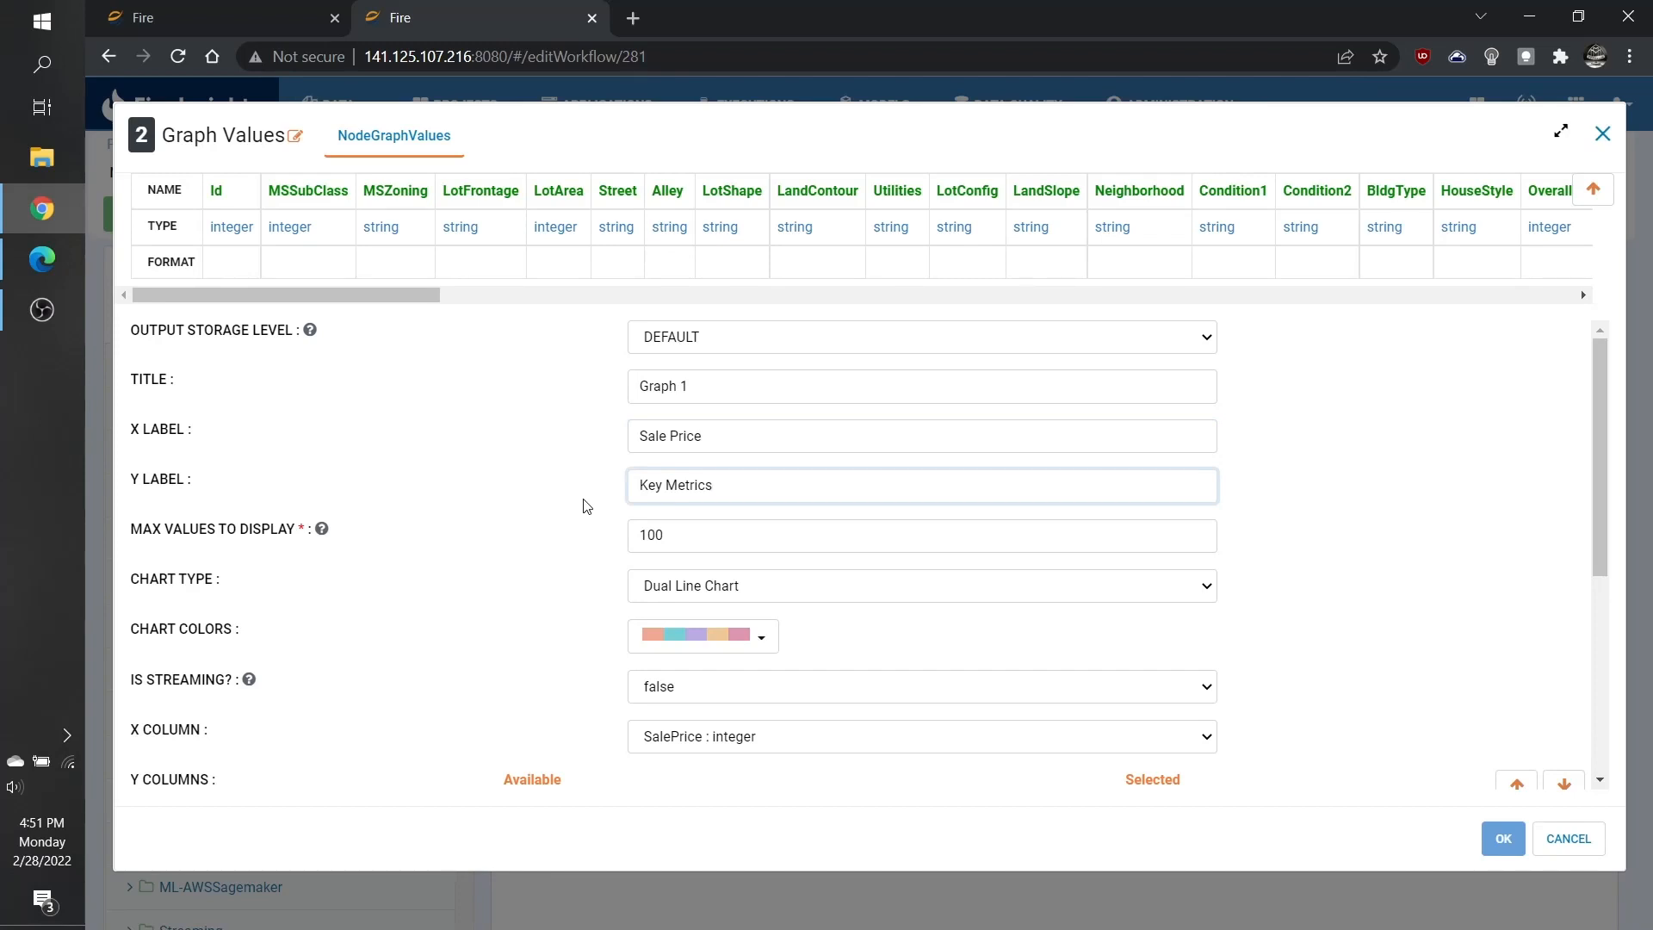
scroll(589, 500, "down", 1)
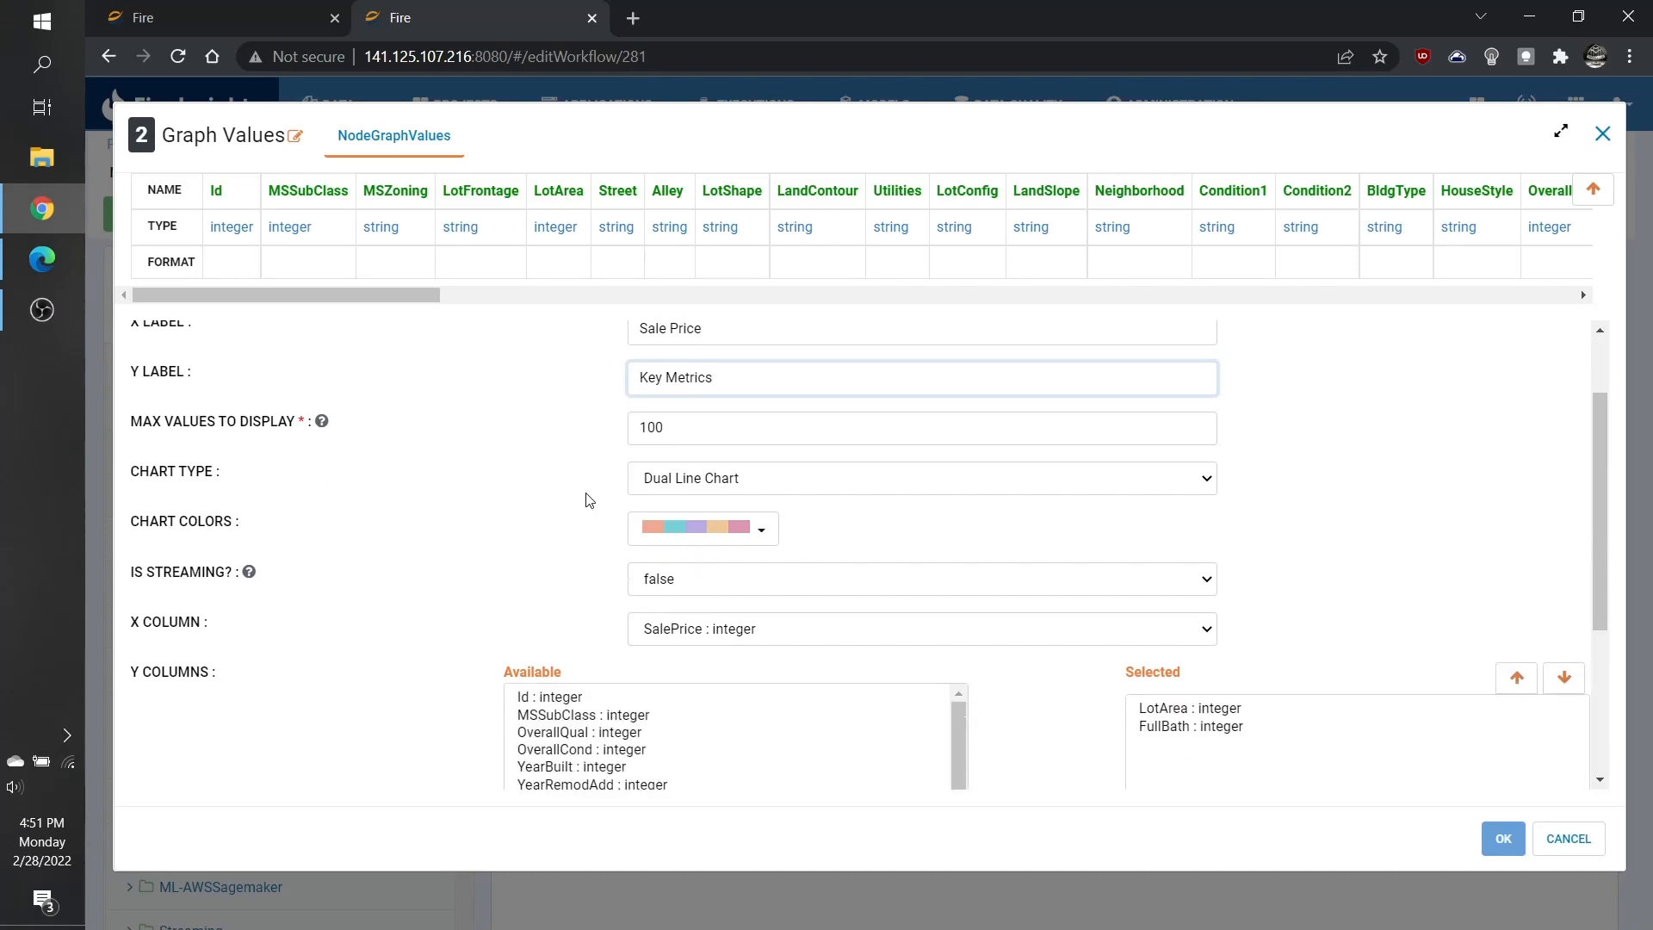
left_click(728, 432)
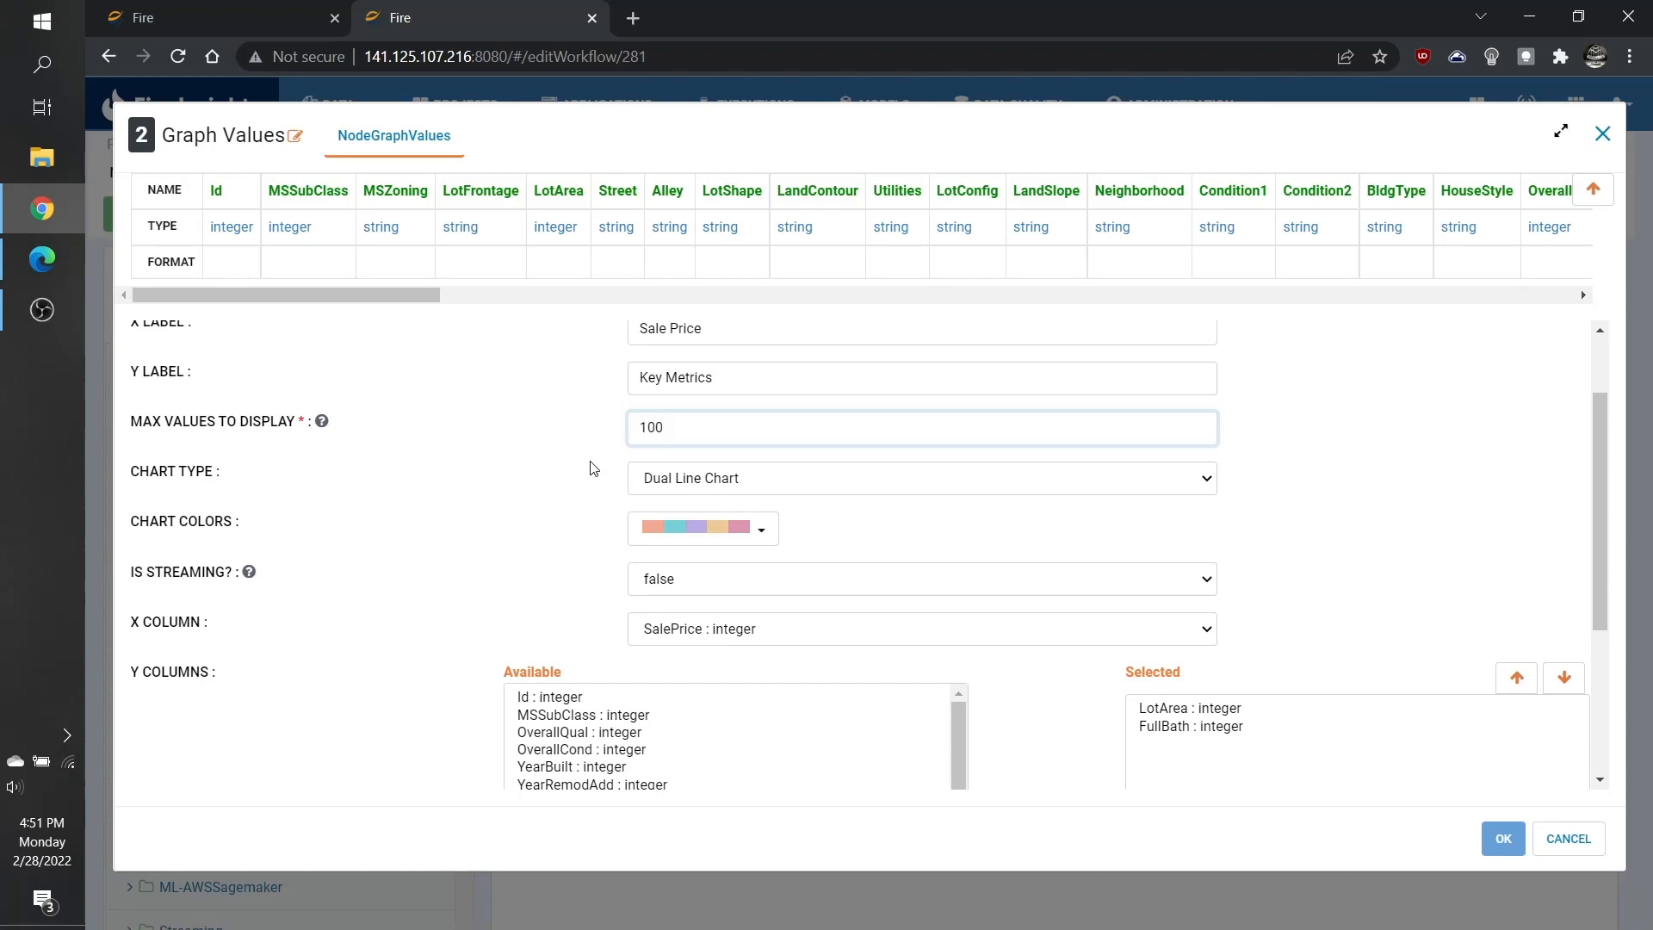
Set the chart type to Dual Line Chart and choose the first chart color palette.
left_click(825, 489)
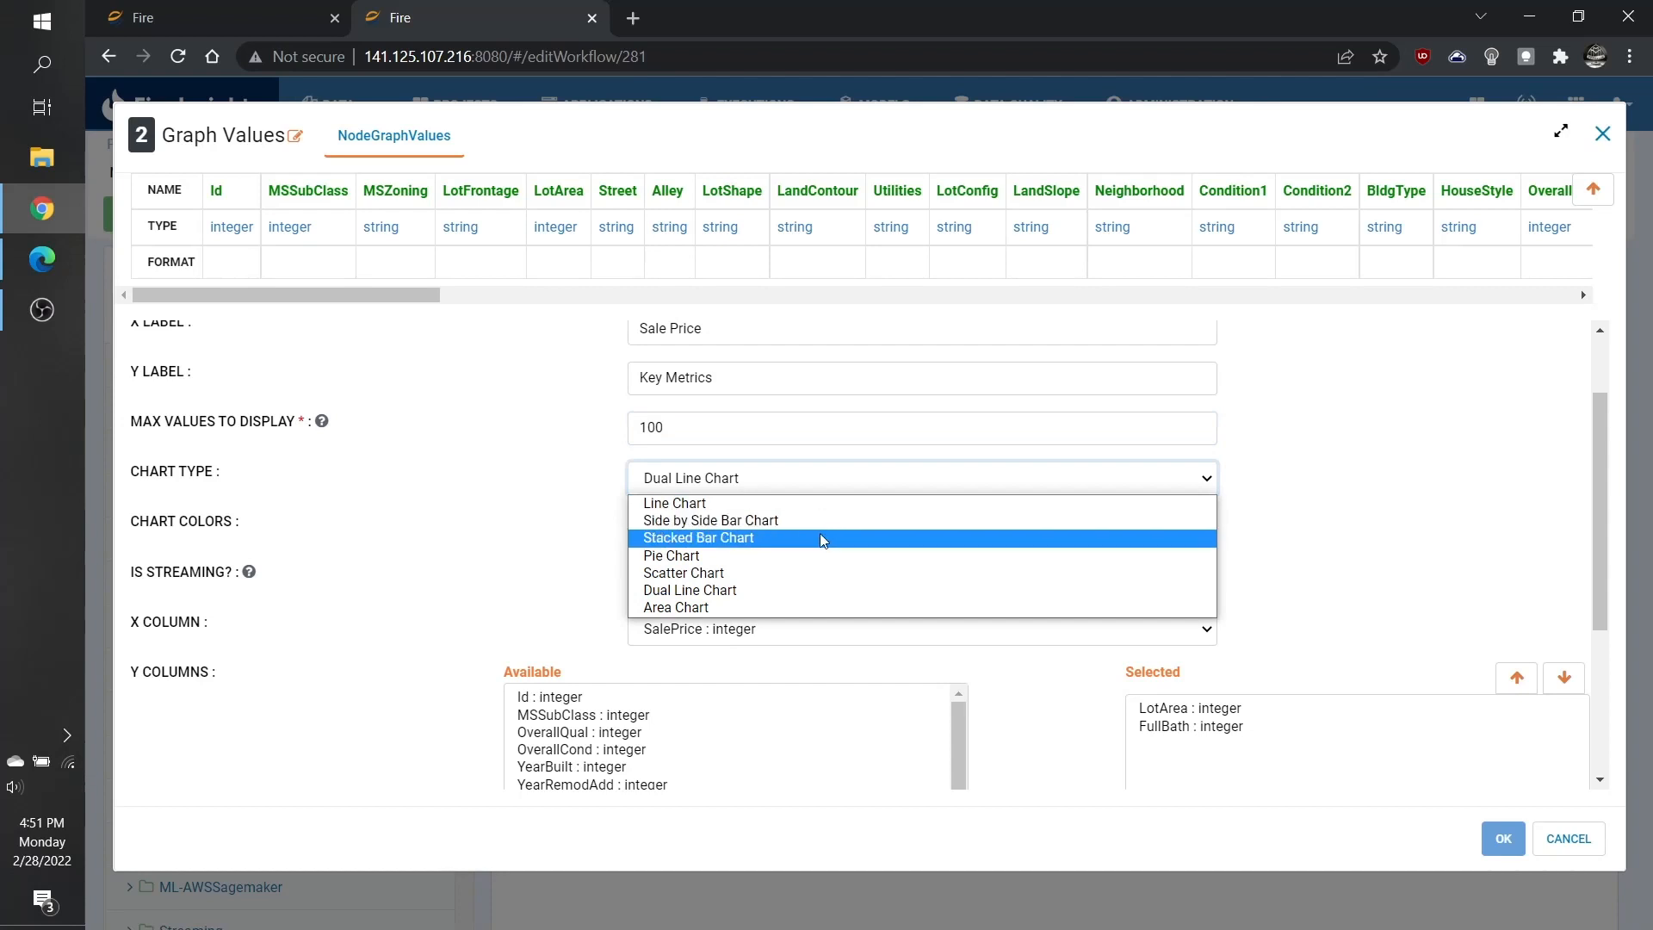
left_click(835, 598)
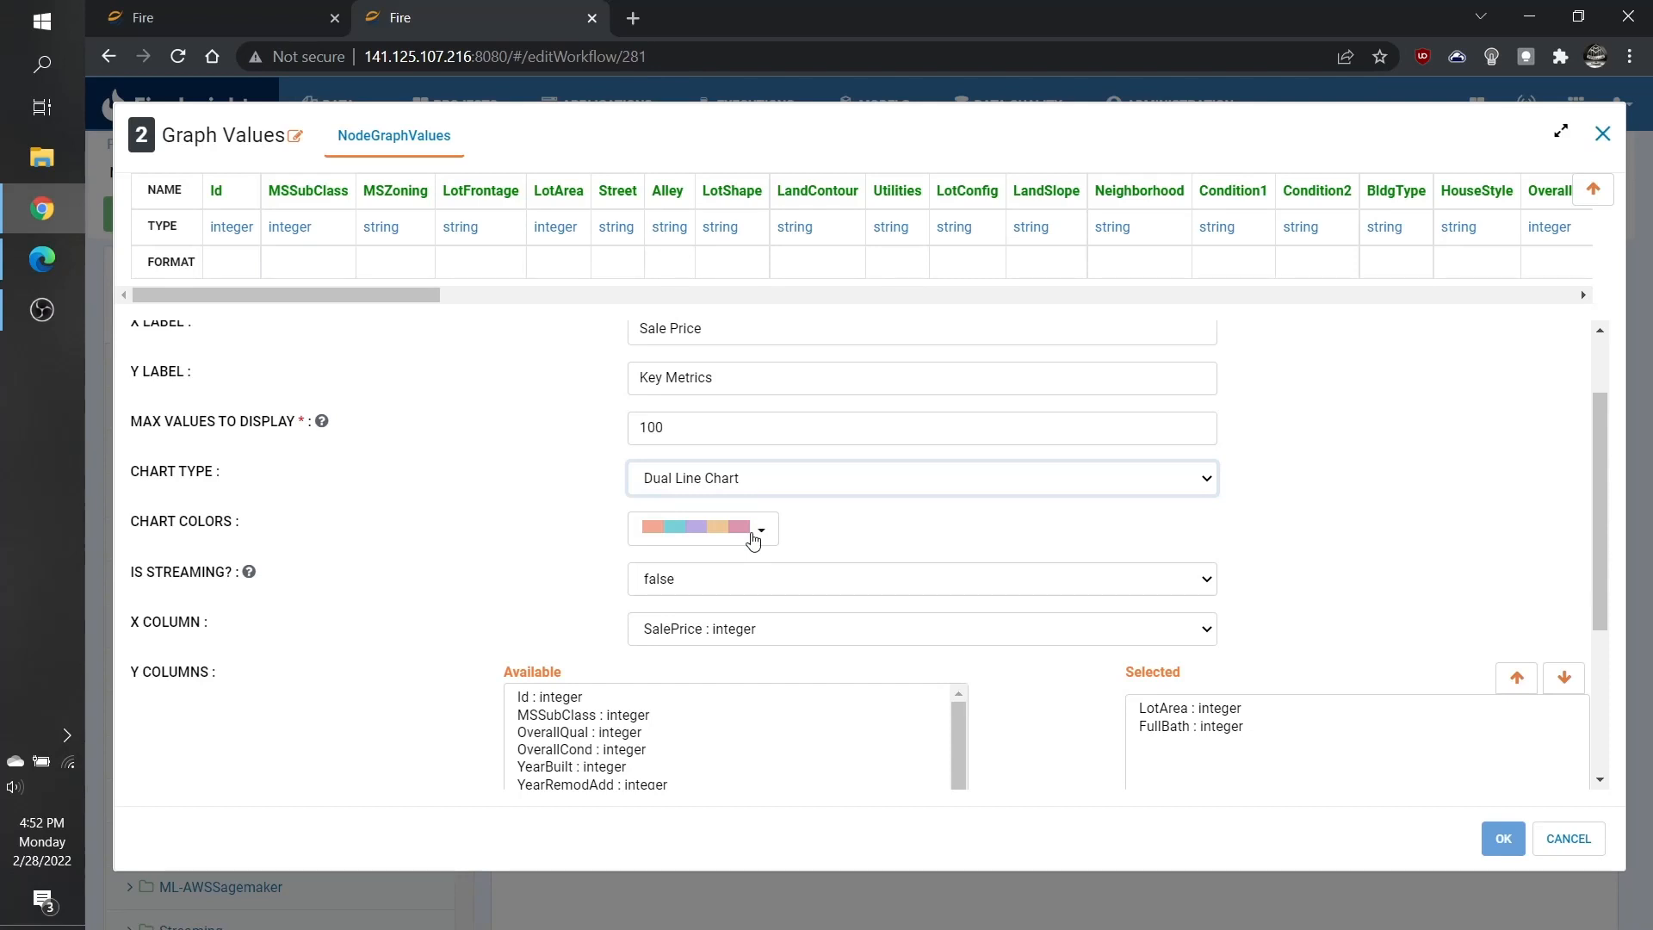
left_click(755, 539)
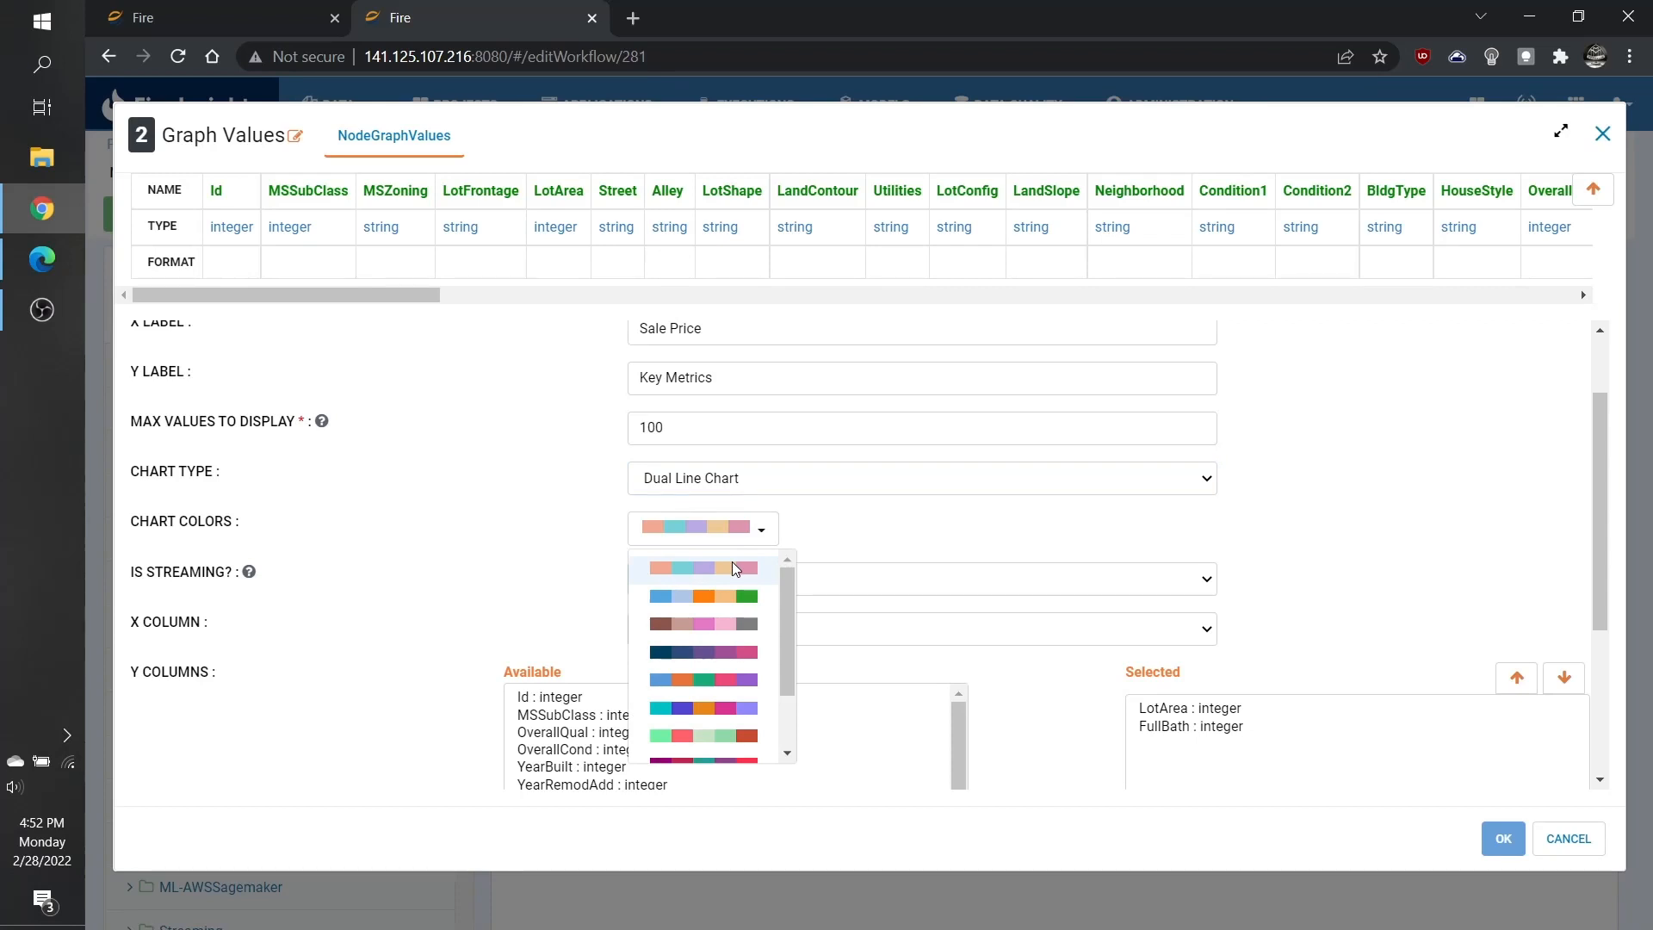
left_click(736, 570)
Review the X column selection and the Y columns lists of the first graph.
scroll(516, 532, "down", 1)
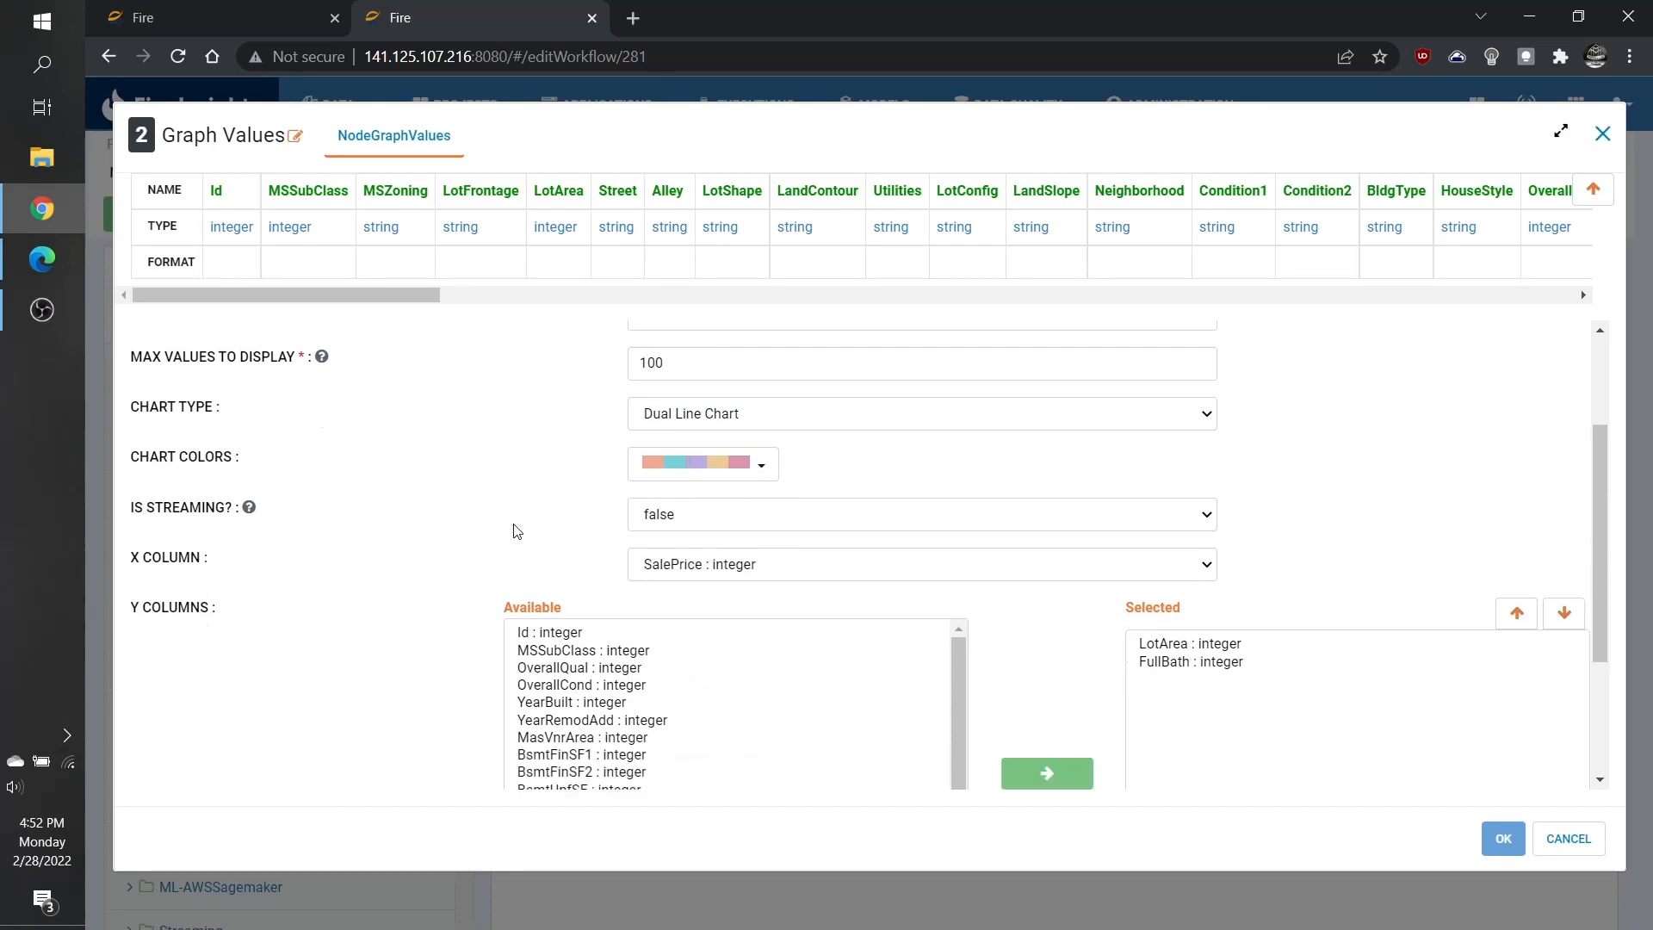
scroll(517, 531, "down", 2)
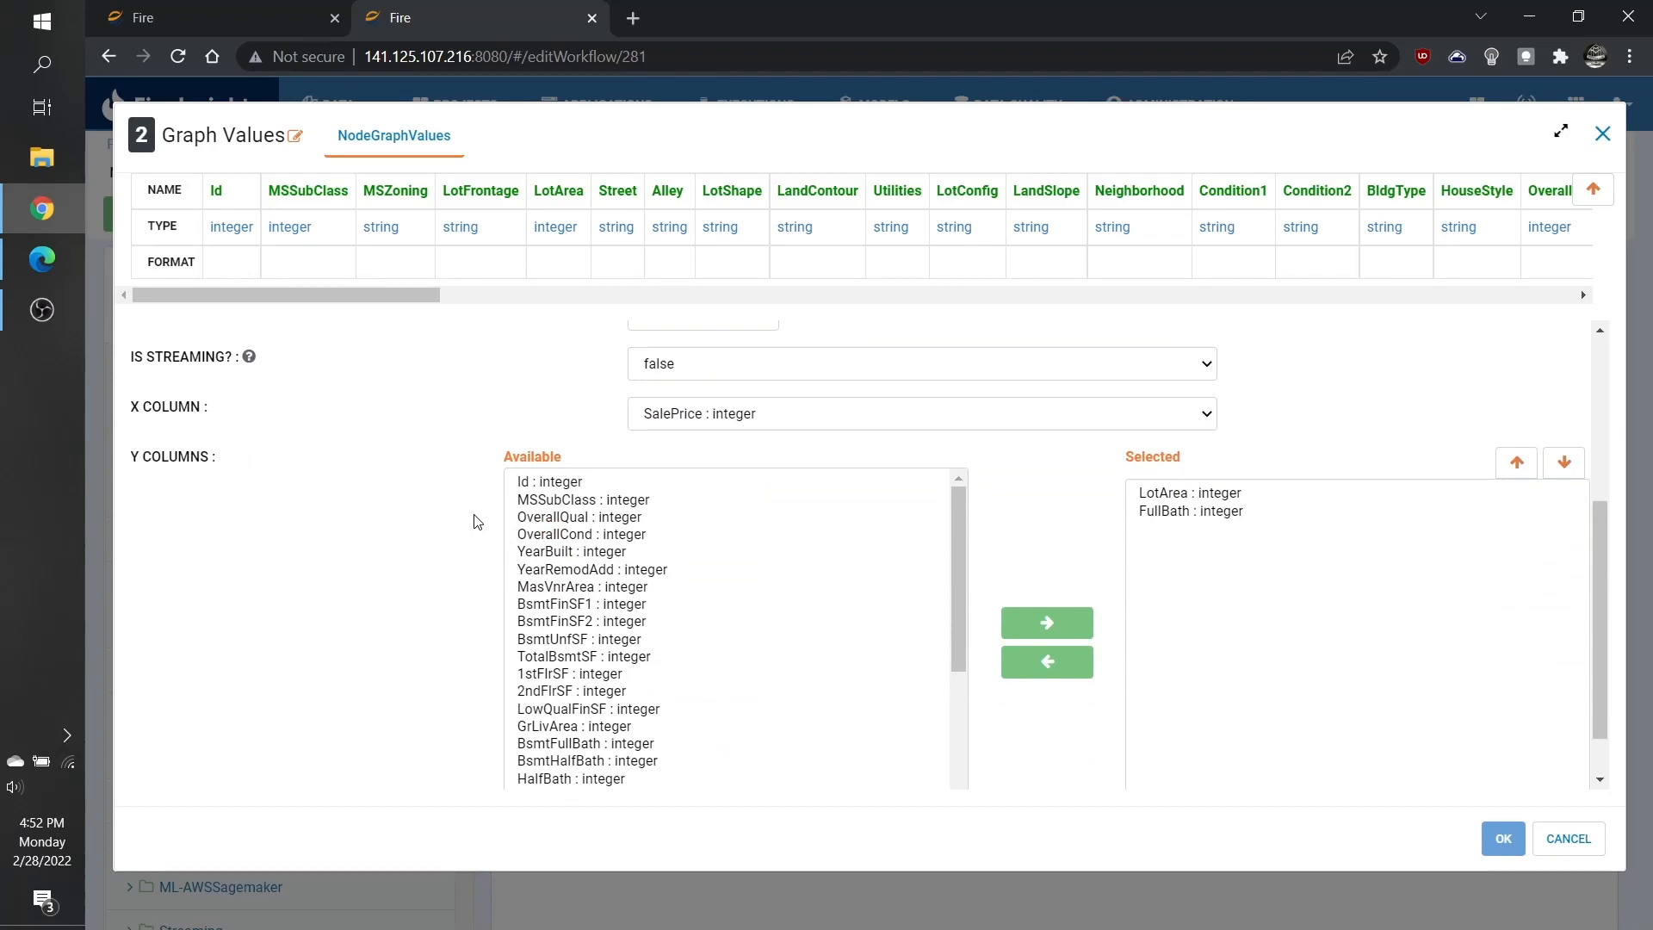
left_click(824, 415)
left_click(824, 427)
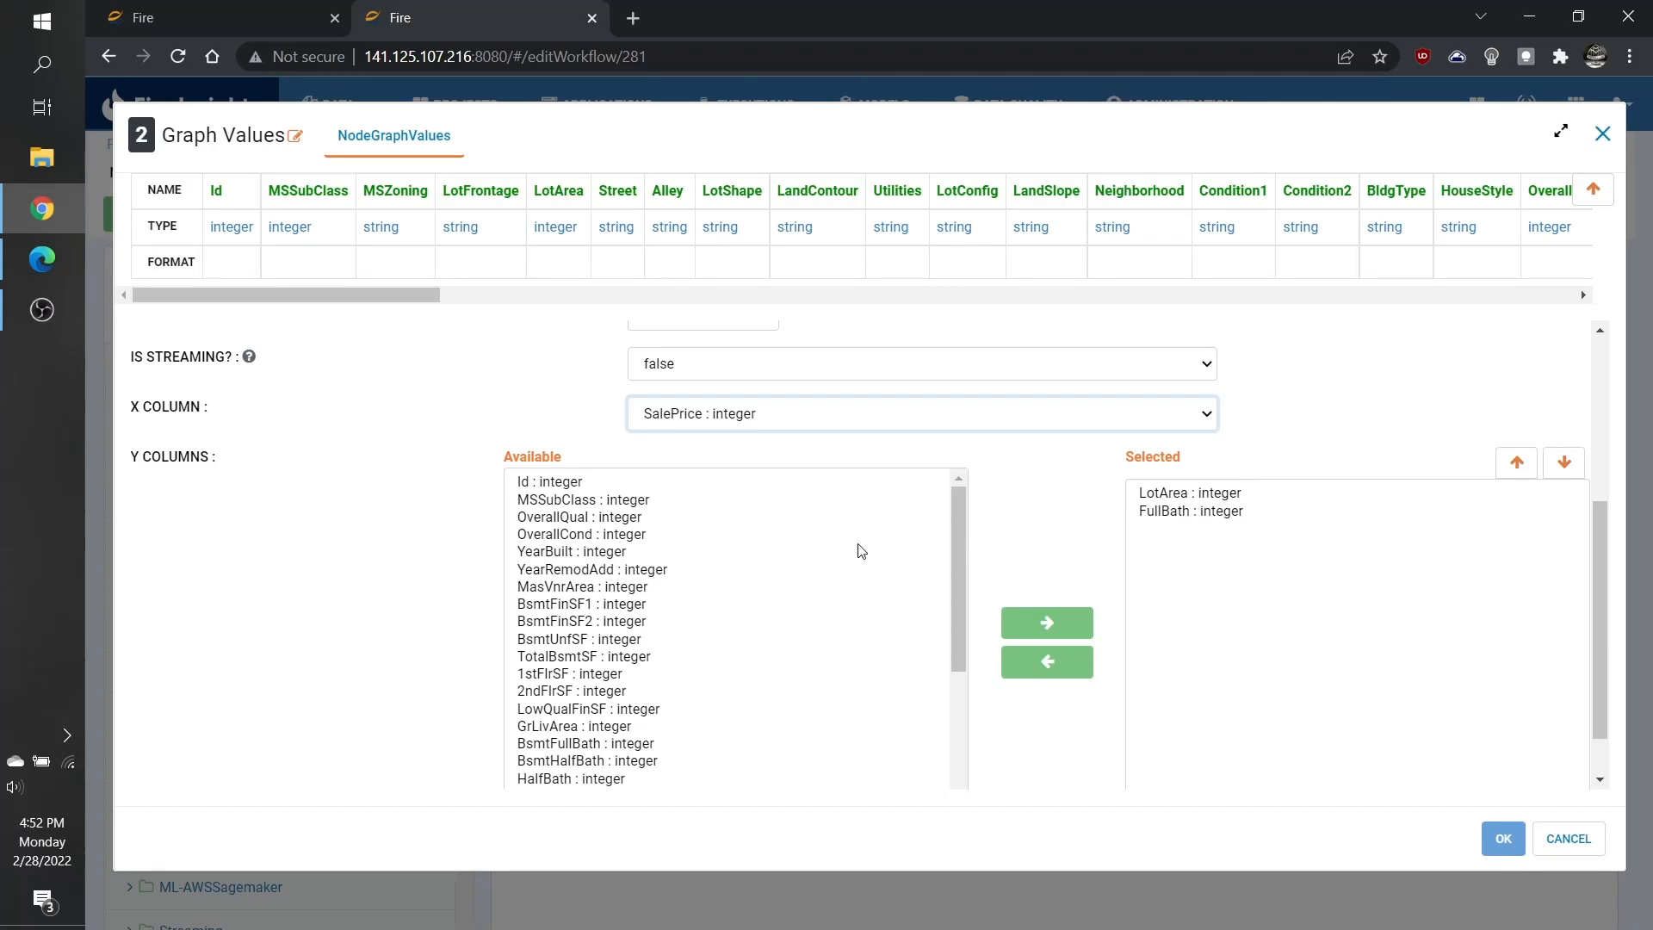
left_click(675, 556)
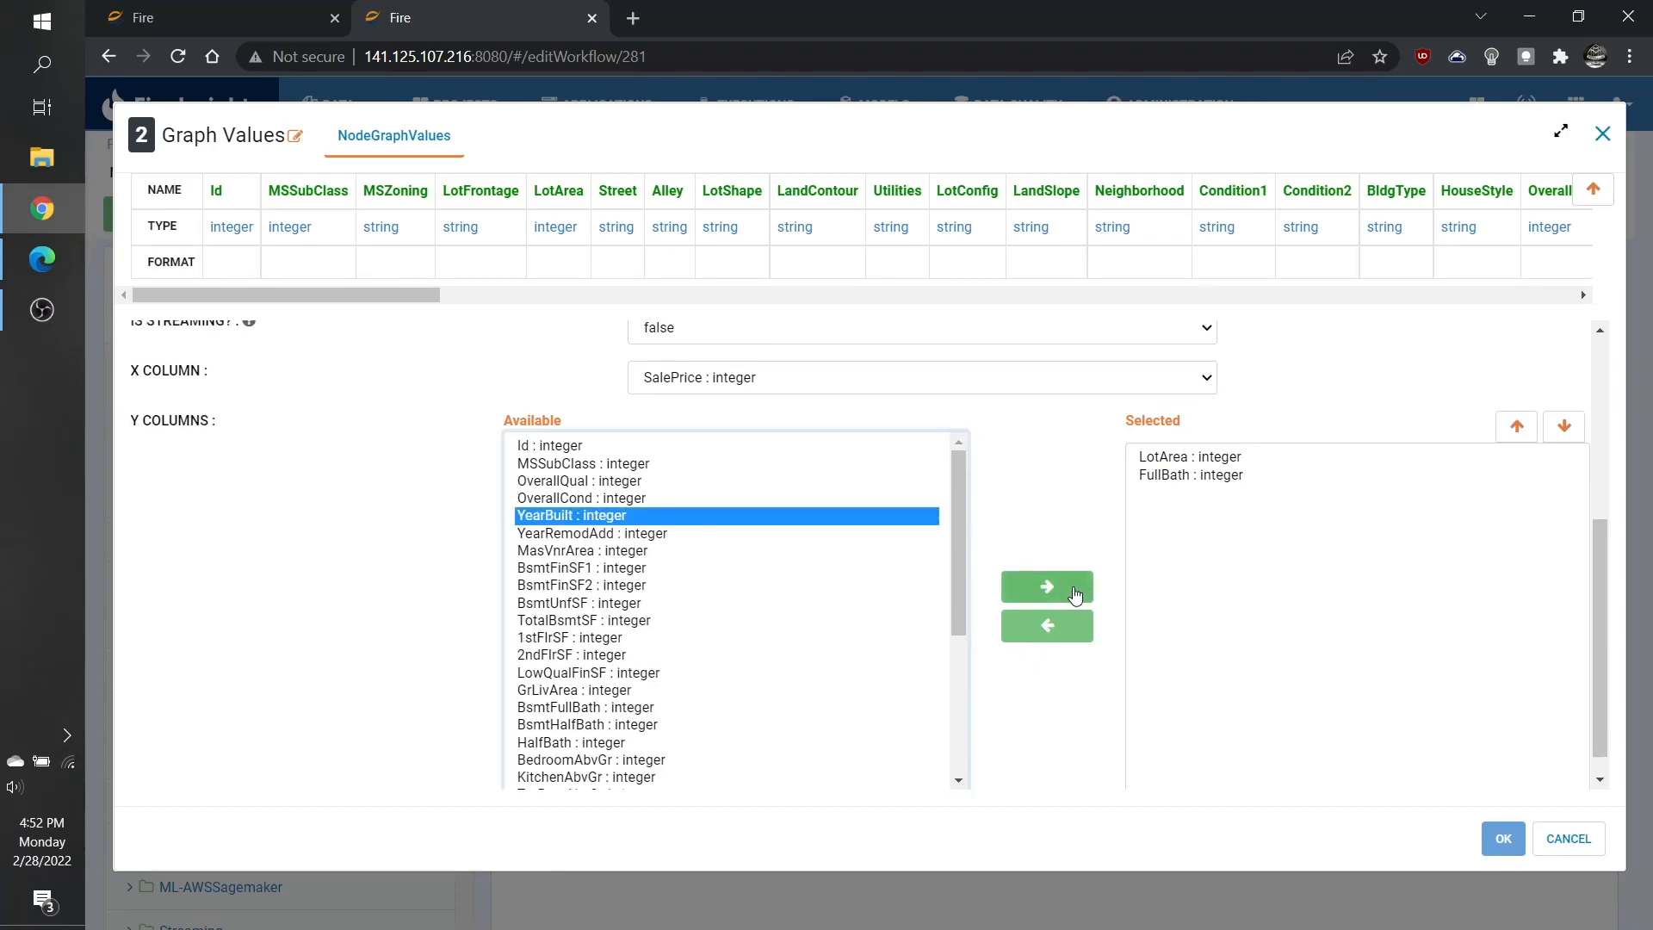
left_click(1074, 590)
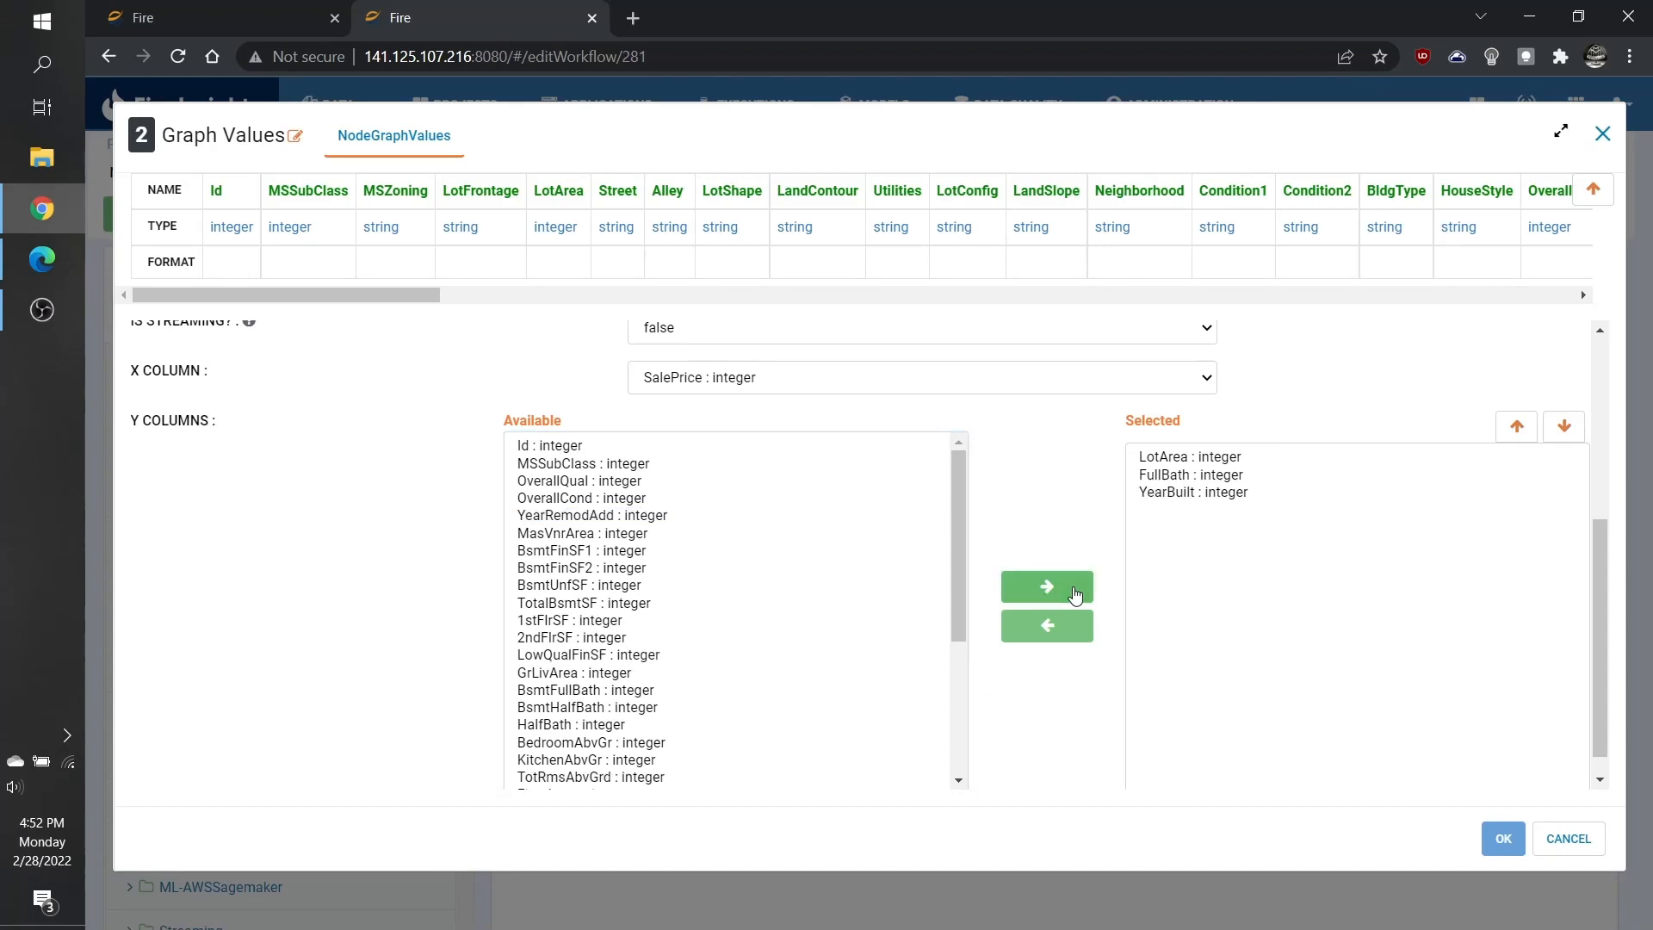
left_click(1204, 496)
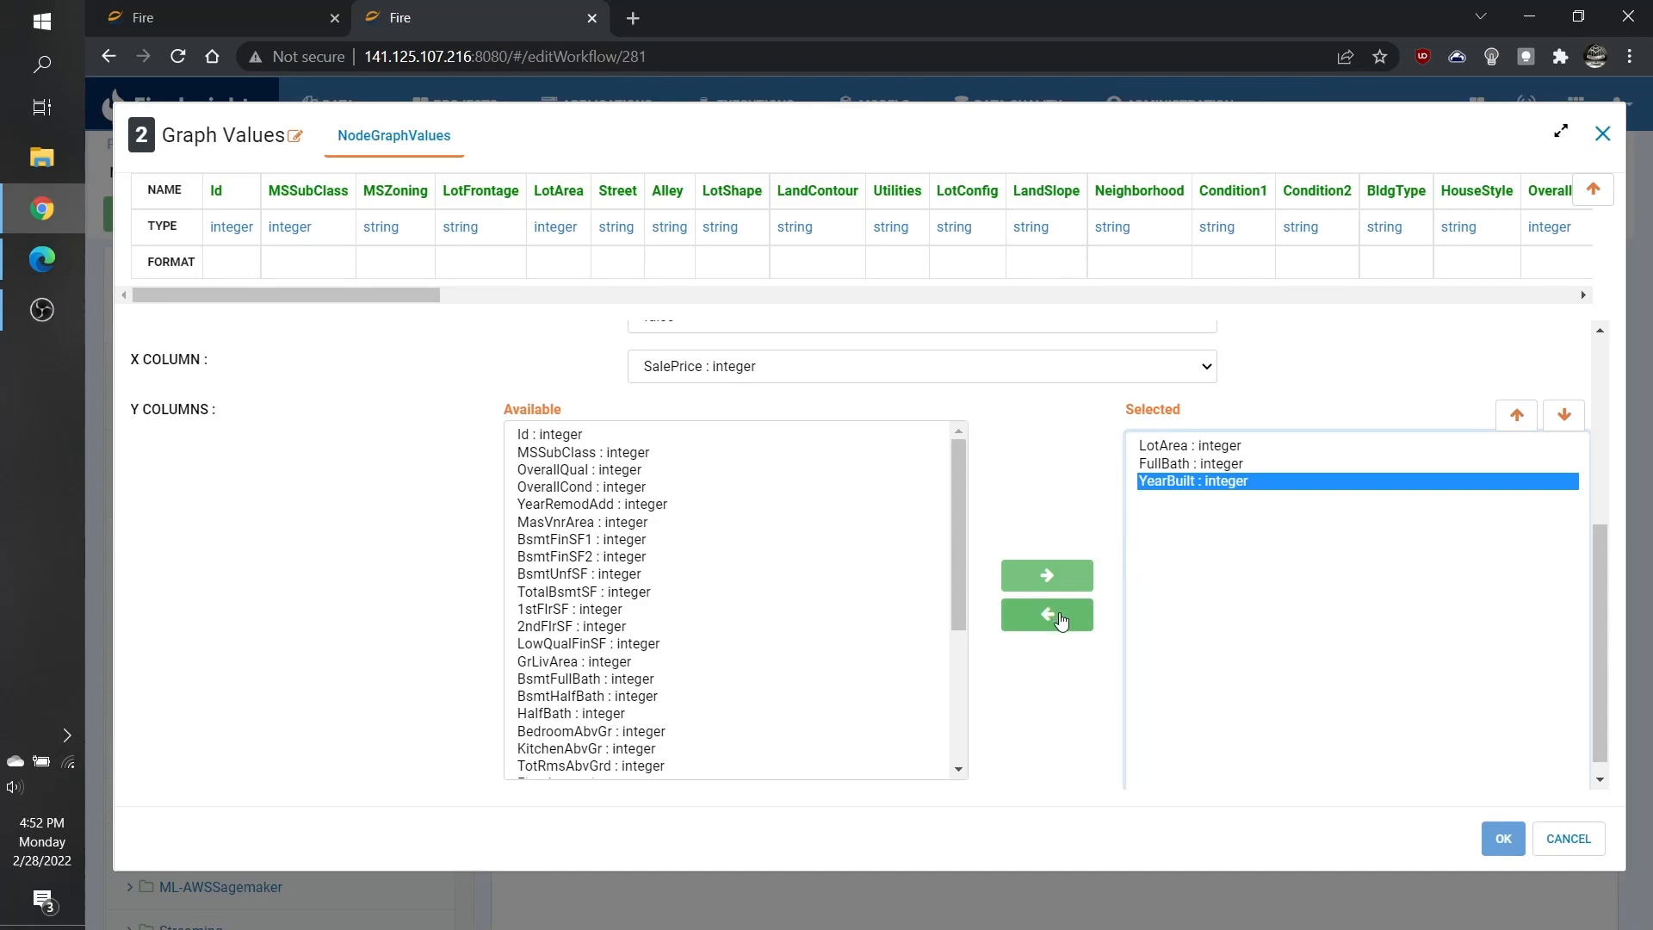
left_click(1066, 620)
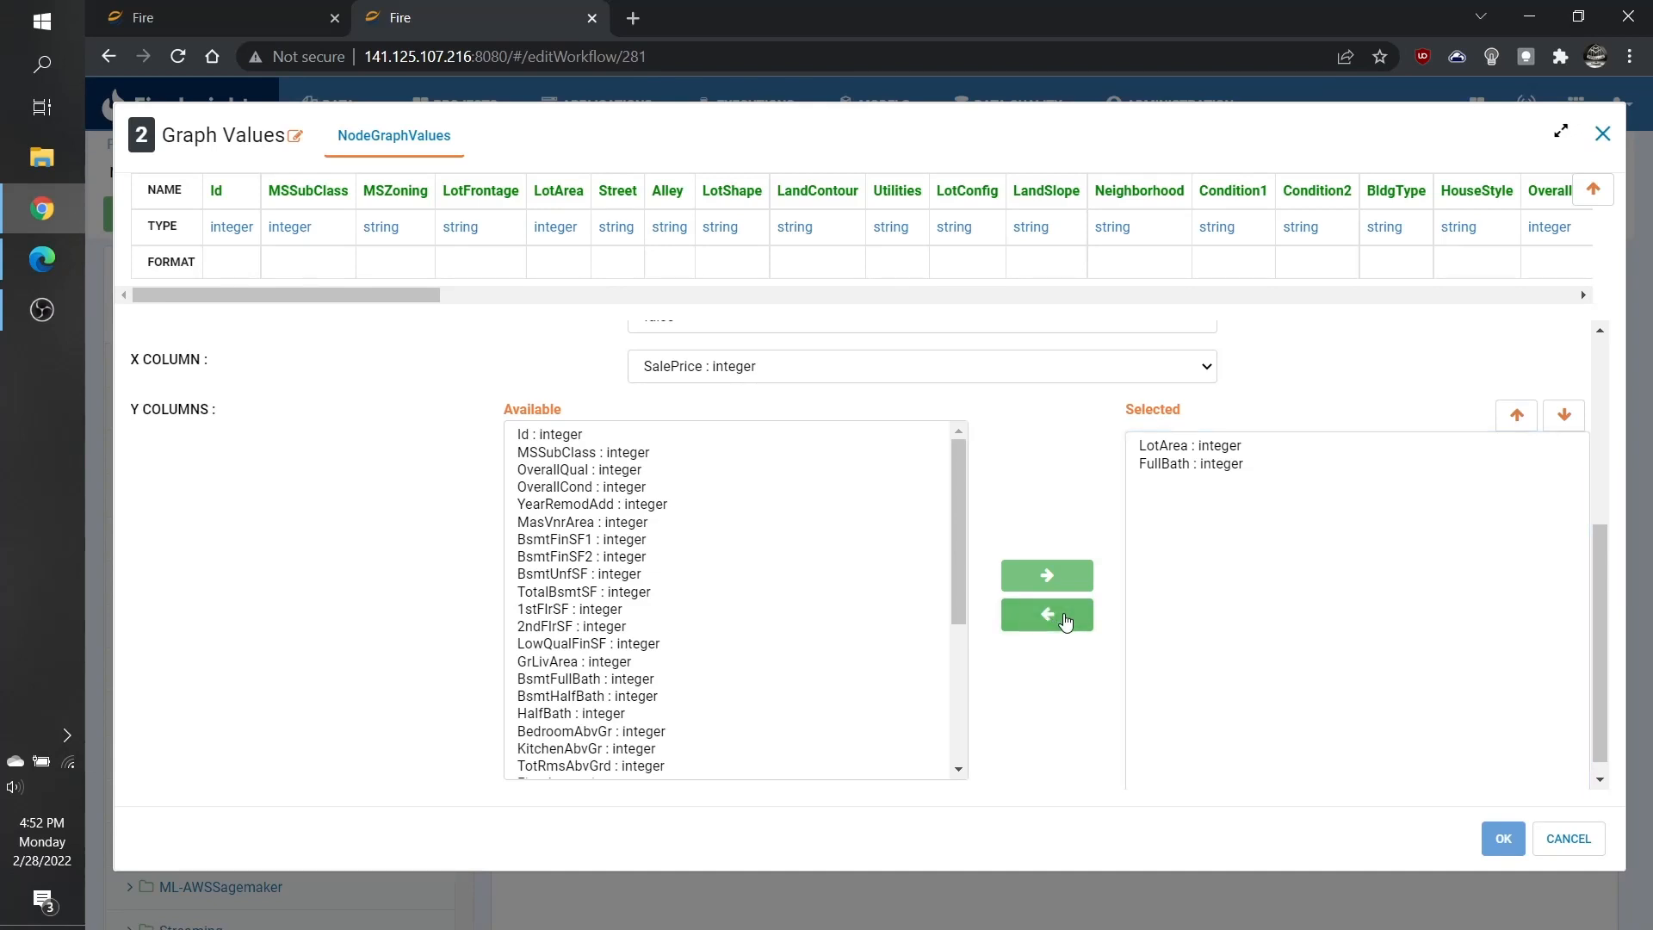
Close the first graph's settings and review the second Graph Values node's chart type and Y columns.
left_click(1503, 838)
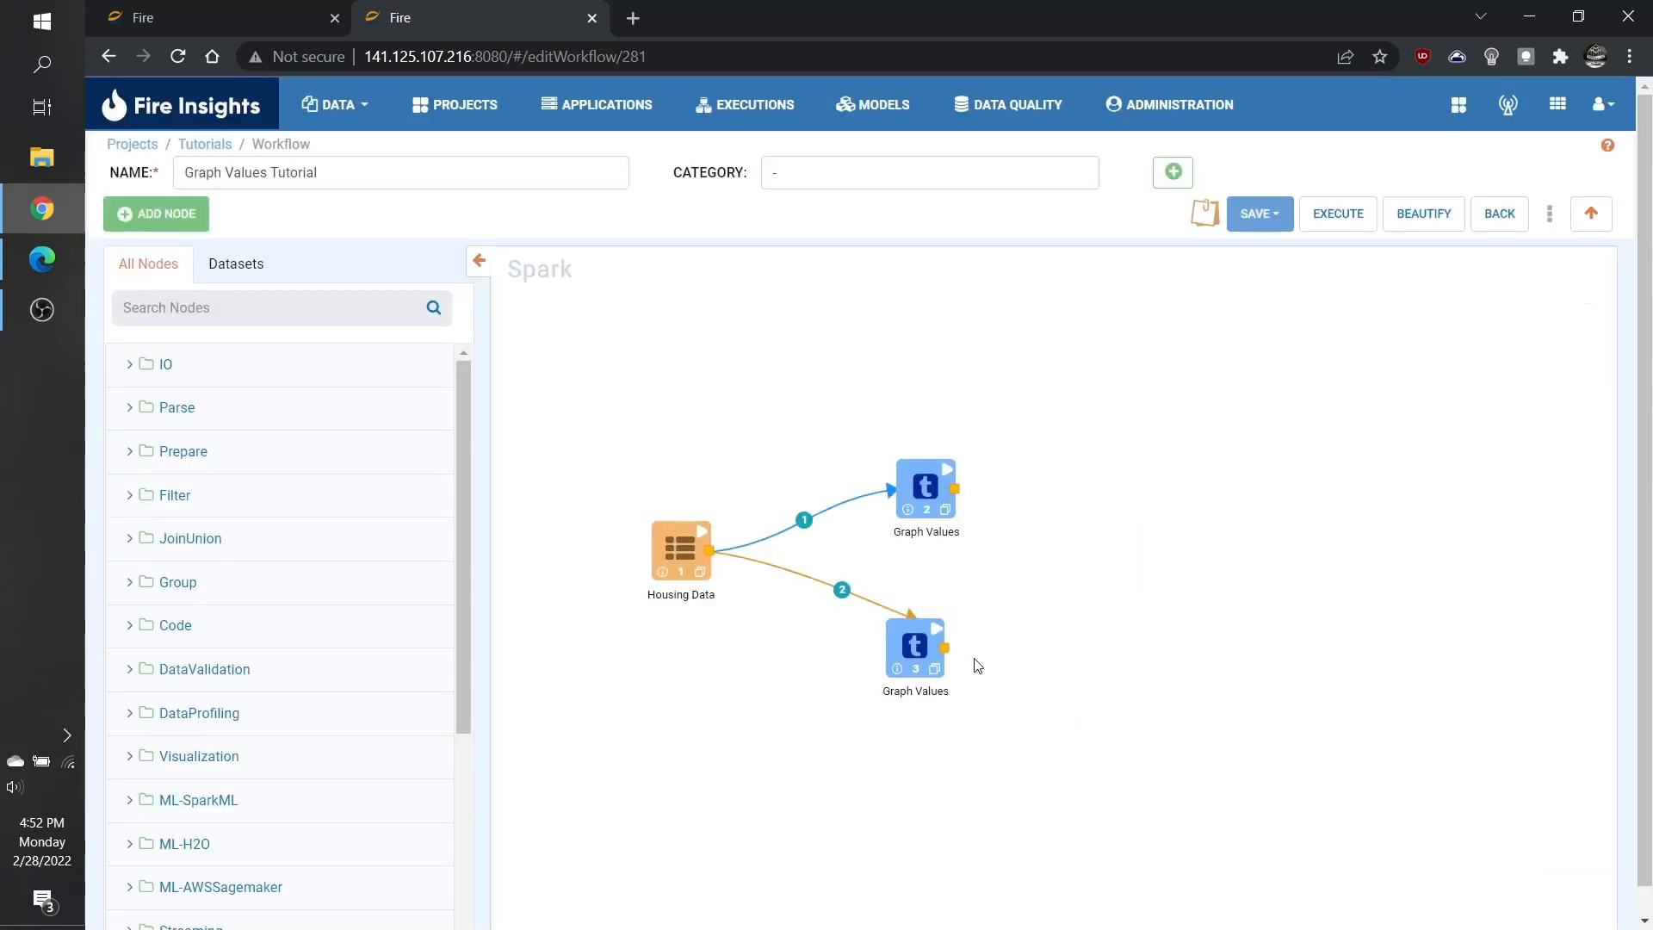
double_click(913, 650)
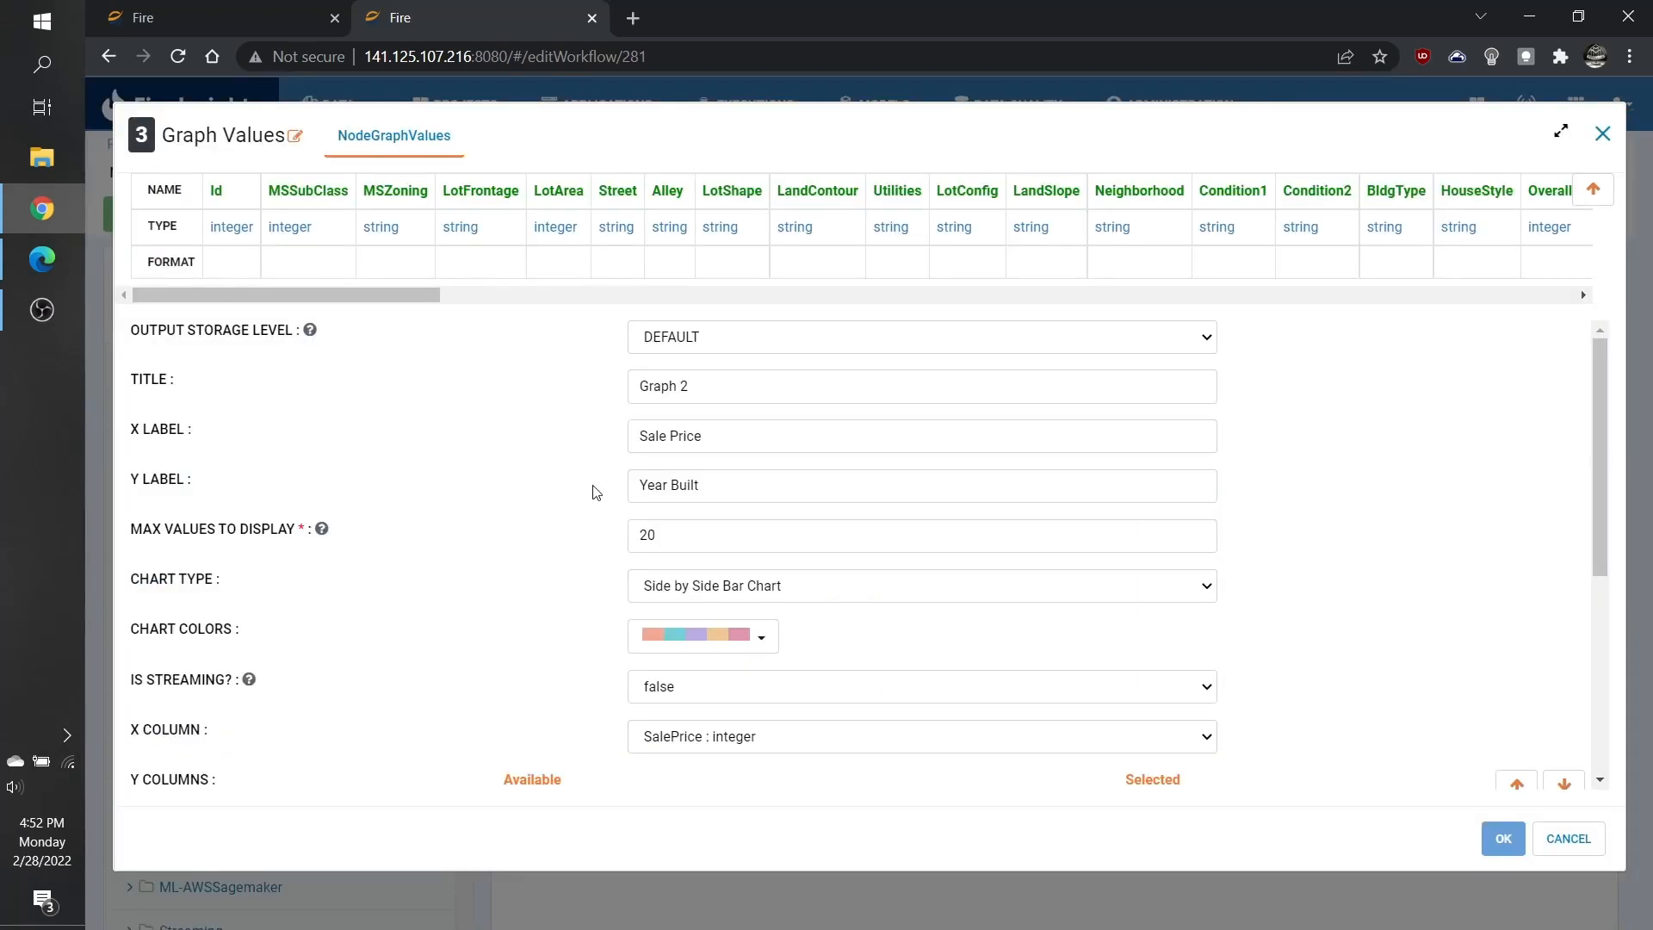
scroll(595, 492, "down", 1)
left_click(892, 491)
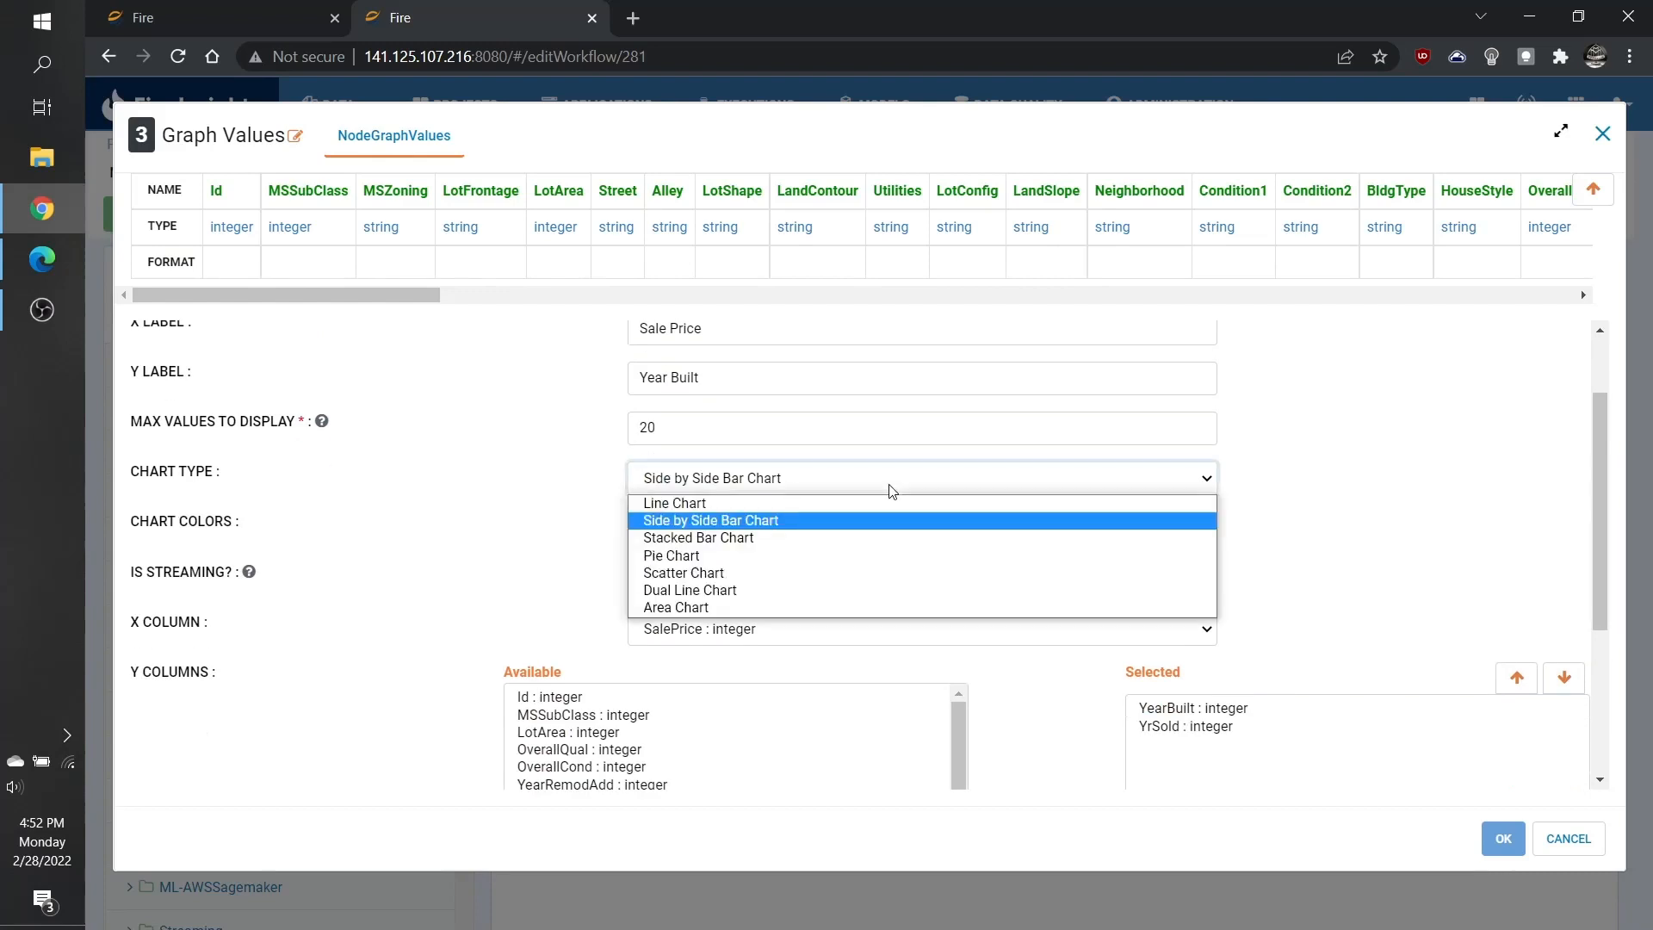
left_click(892, 492)
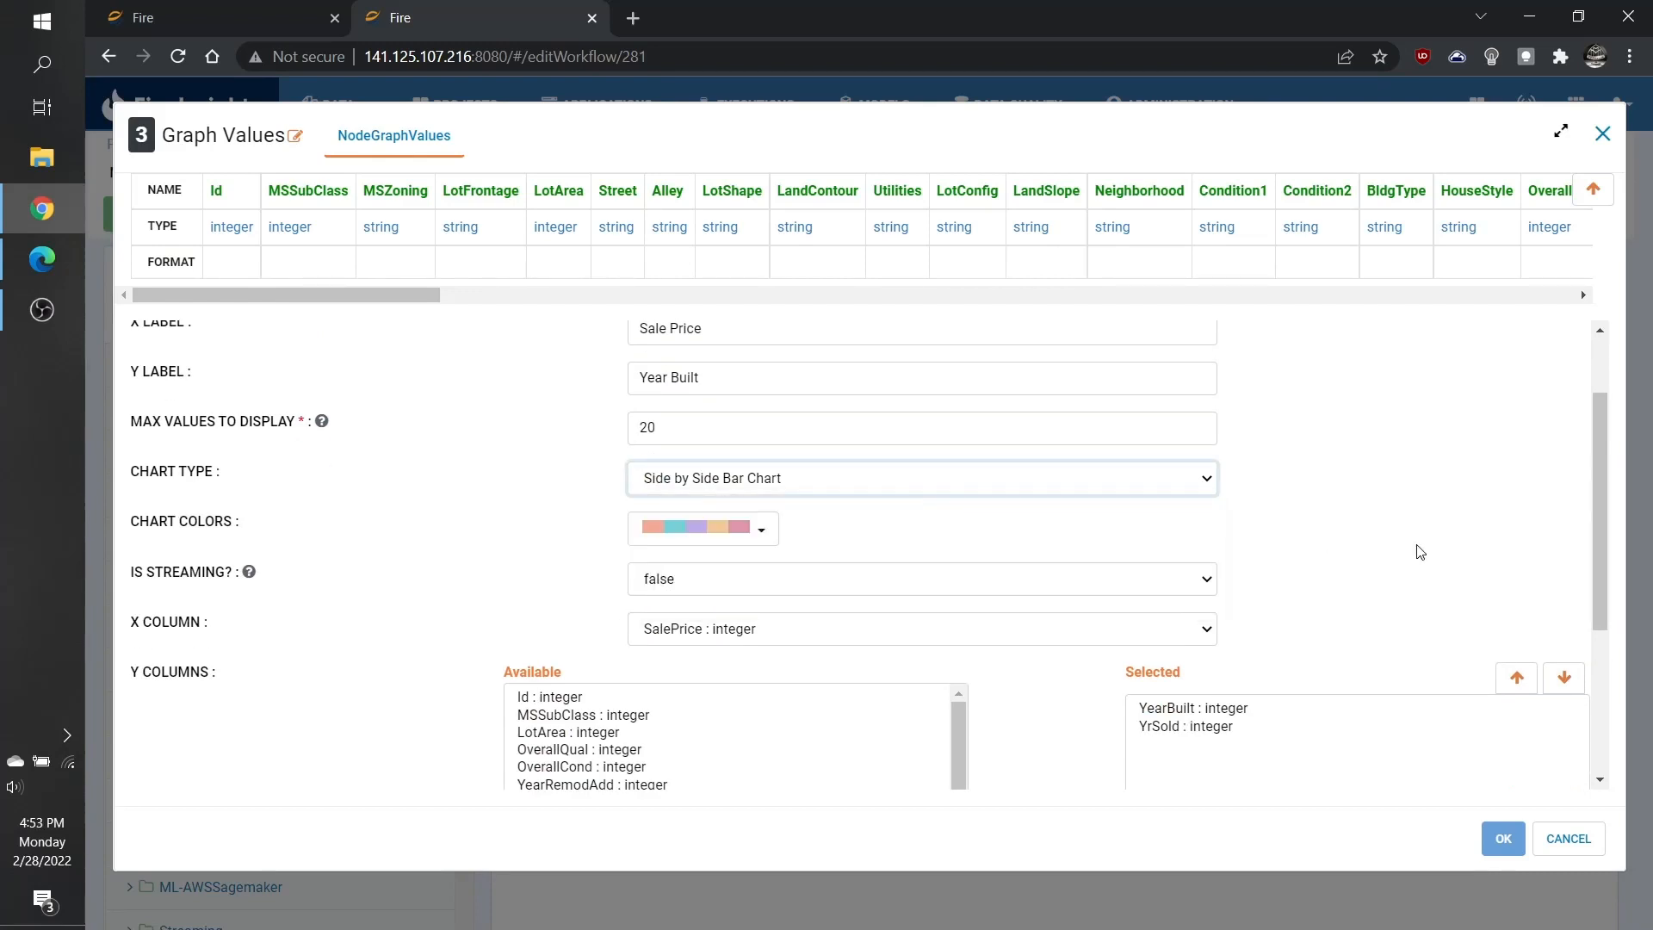
scroll(1399, 552, "down", 2)
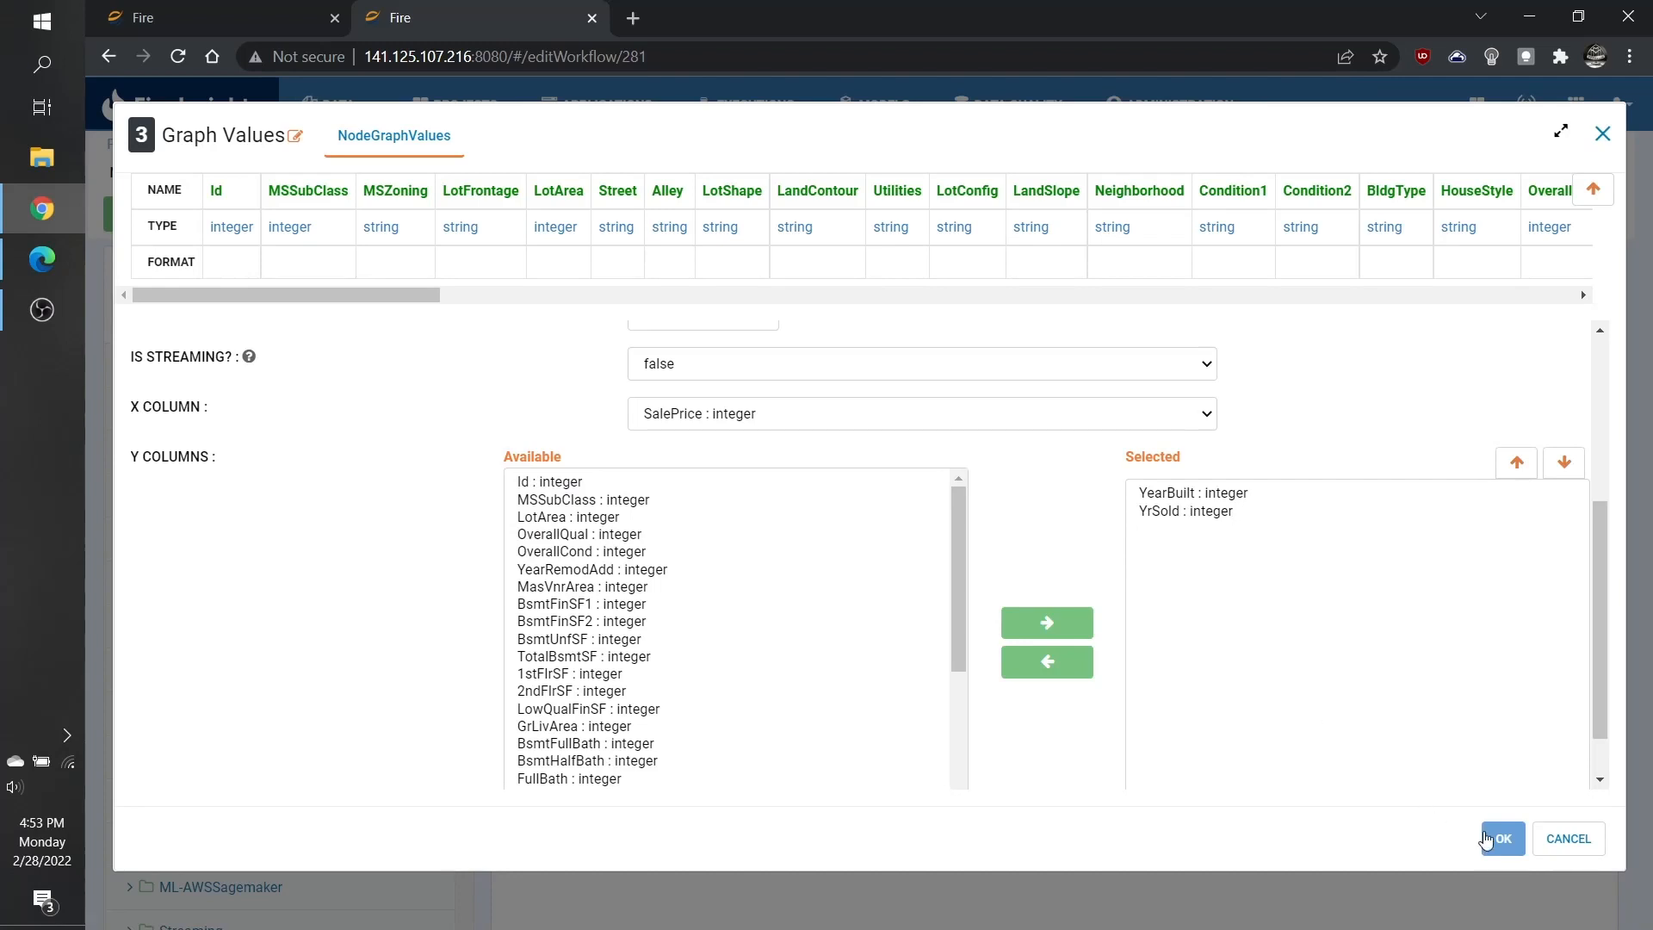
left_click(1500, 839)
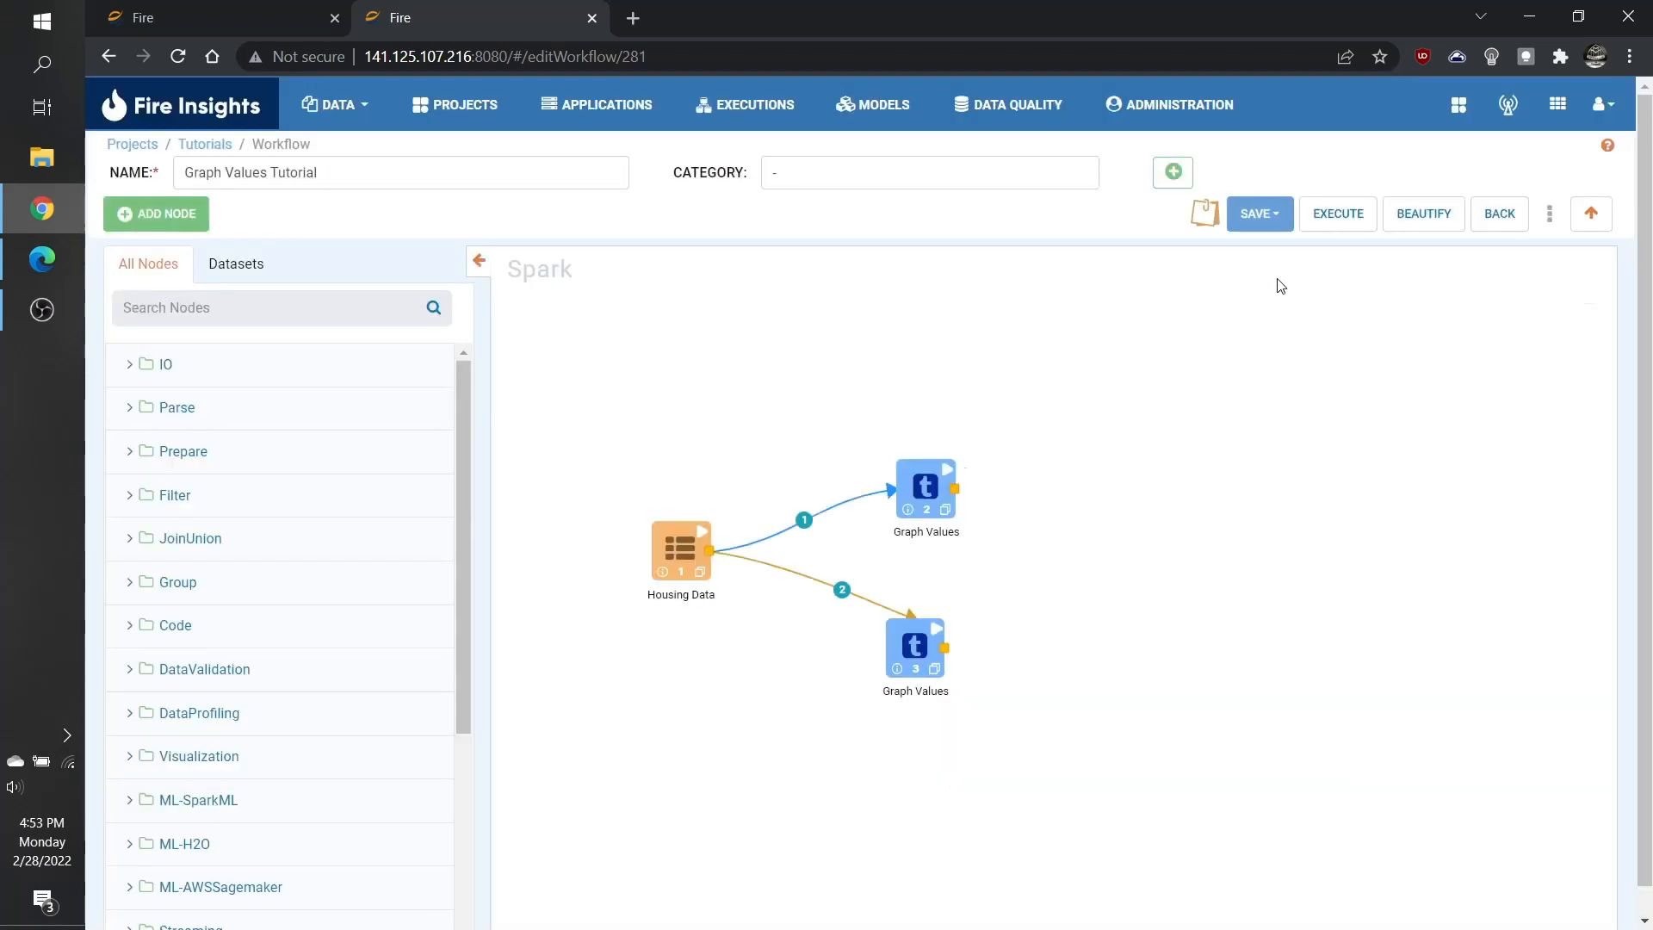
Execute the Graph Values Tutorial workflow.
left_click(1340, 220)
left_click(1092, 261)
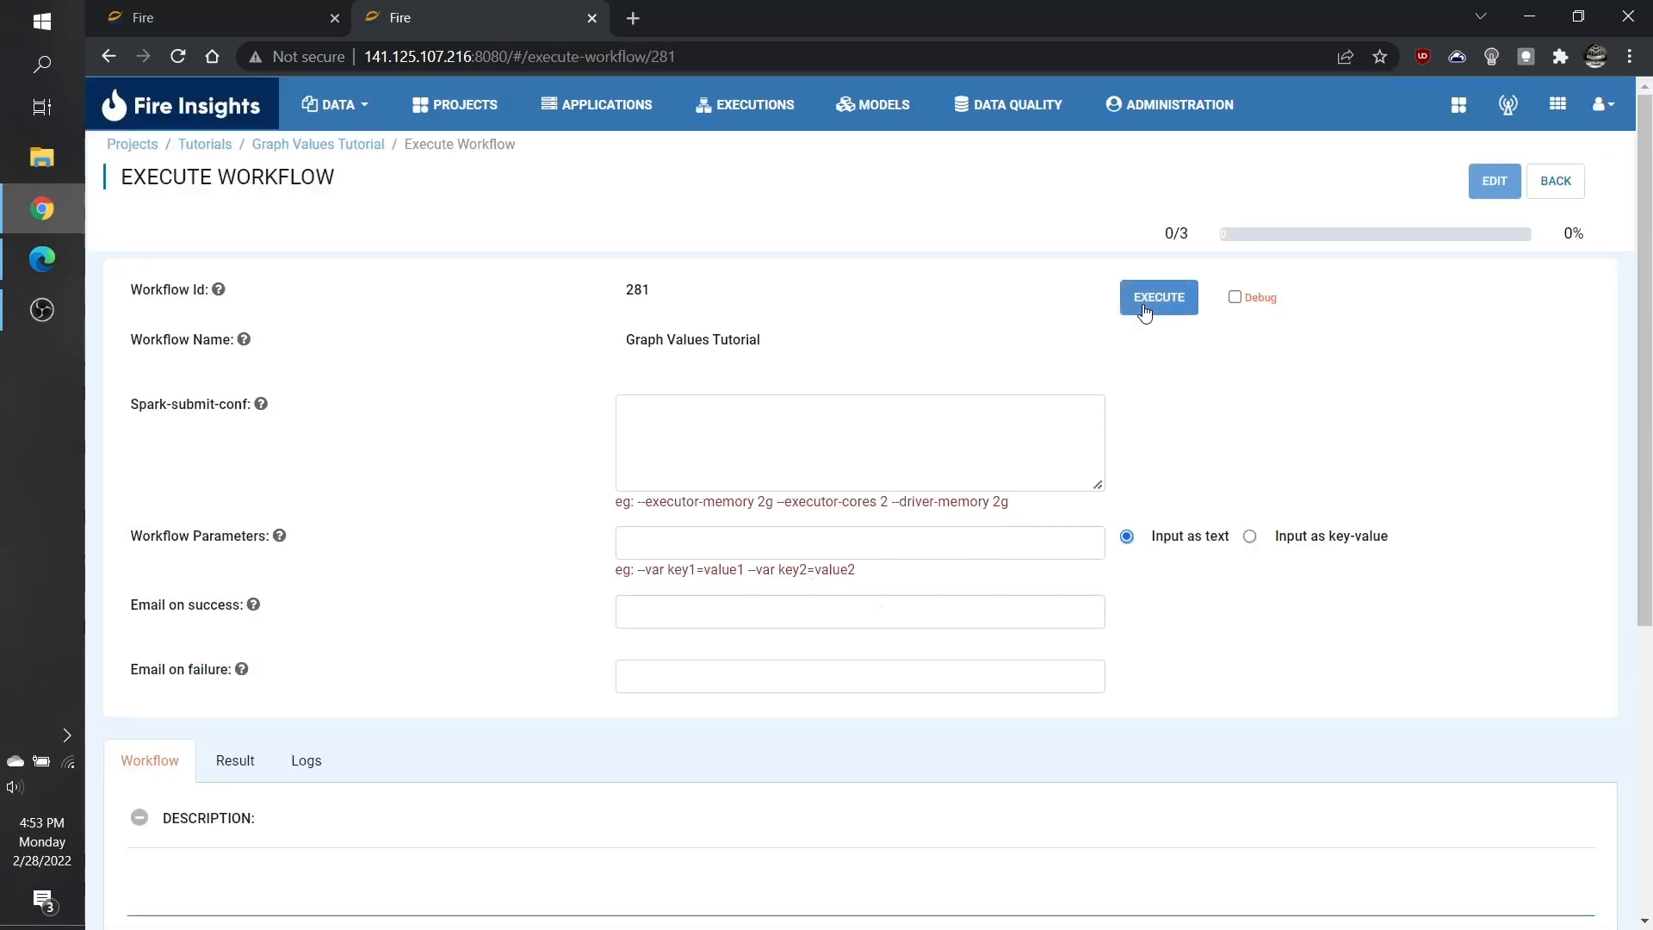
left_click(1144, 308)
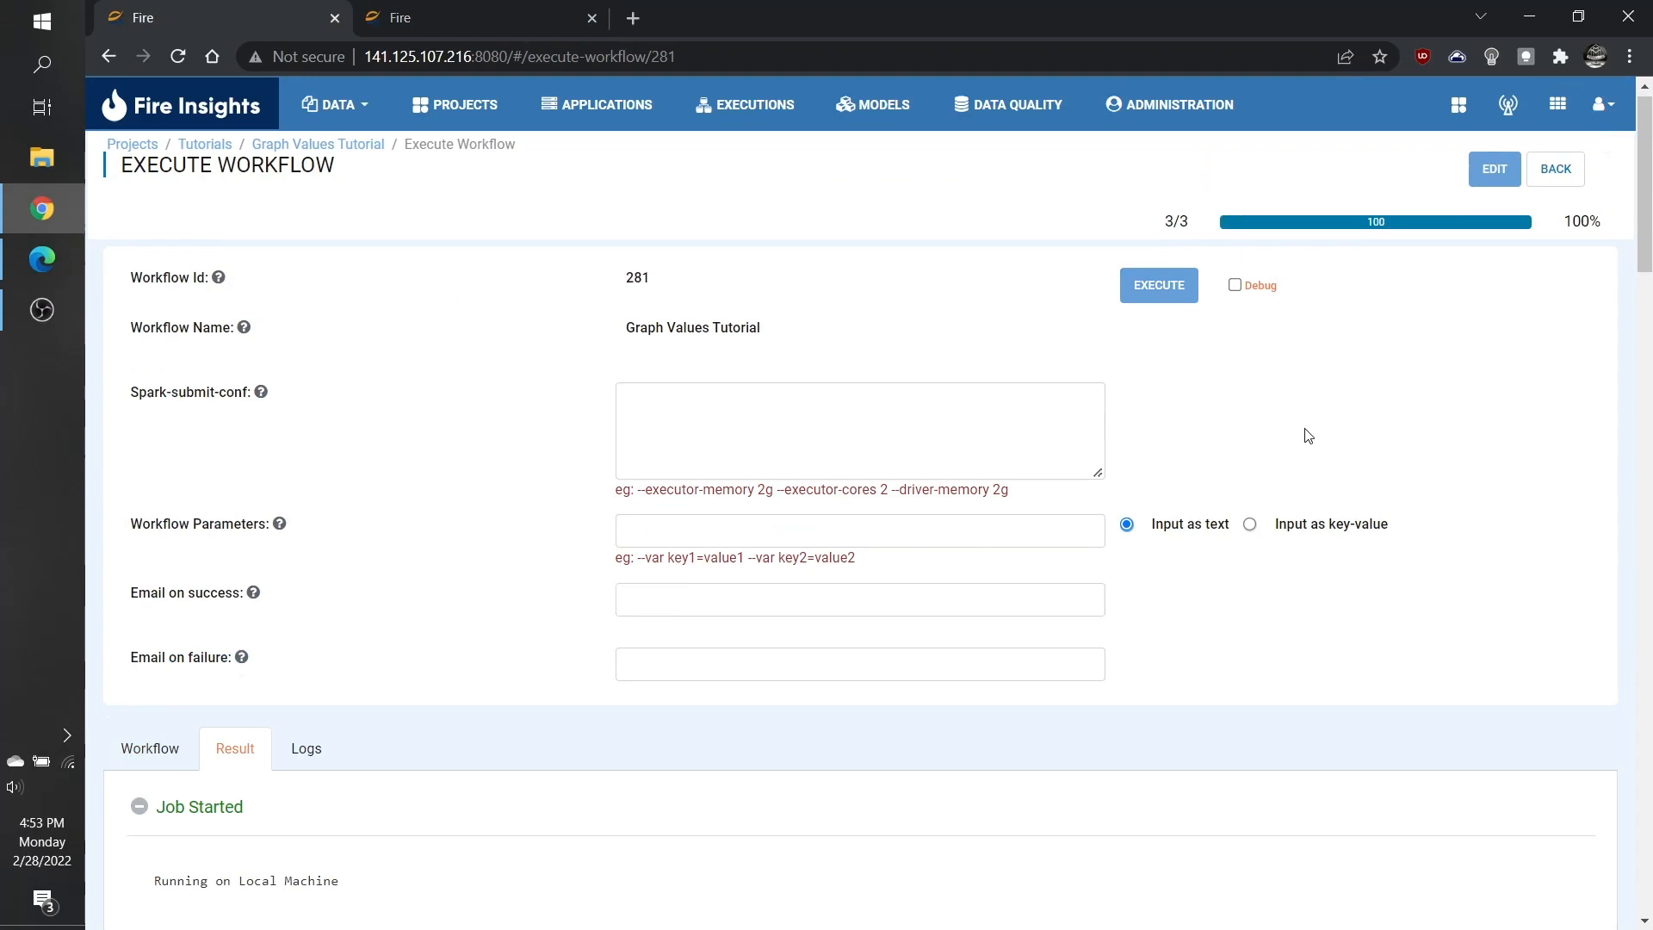
Scroll through the execution results to examine the Graph 1 and Graph 2 charts.
scroll(1308, 435, "down", 10)
scroll(1308, 436, "down", 5)
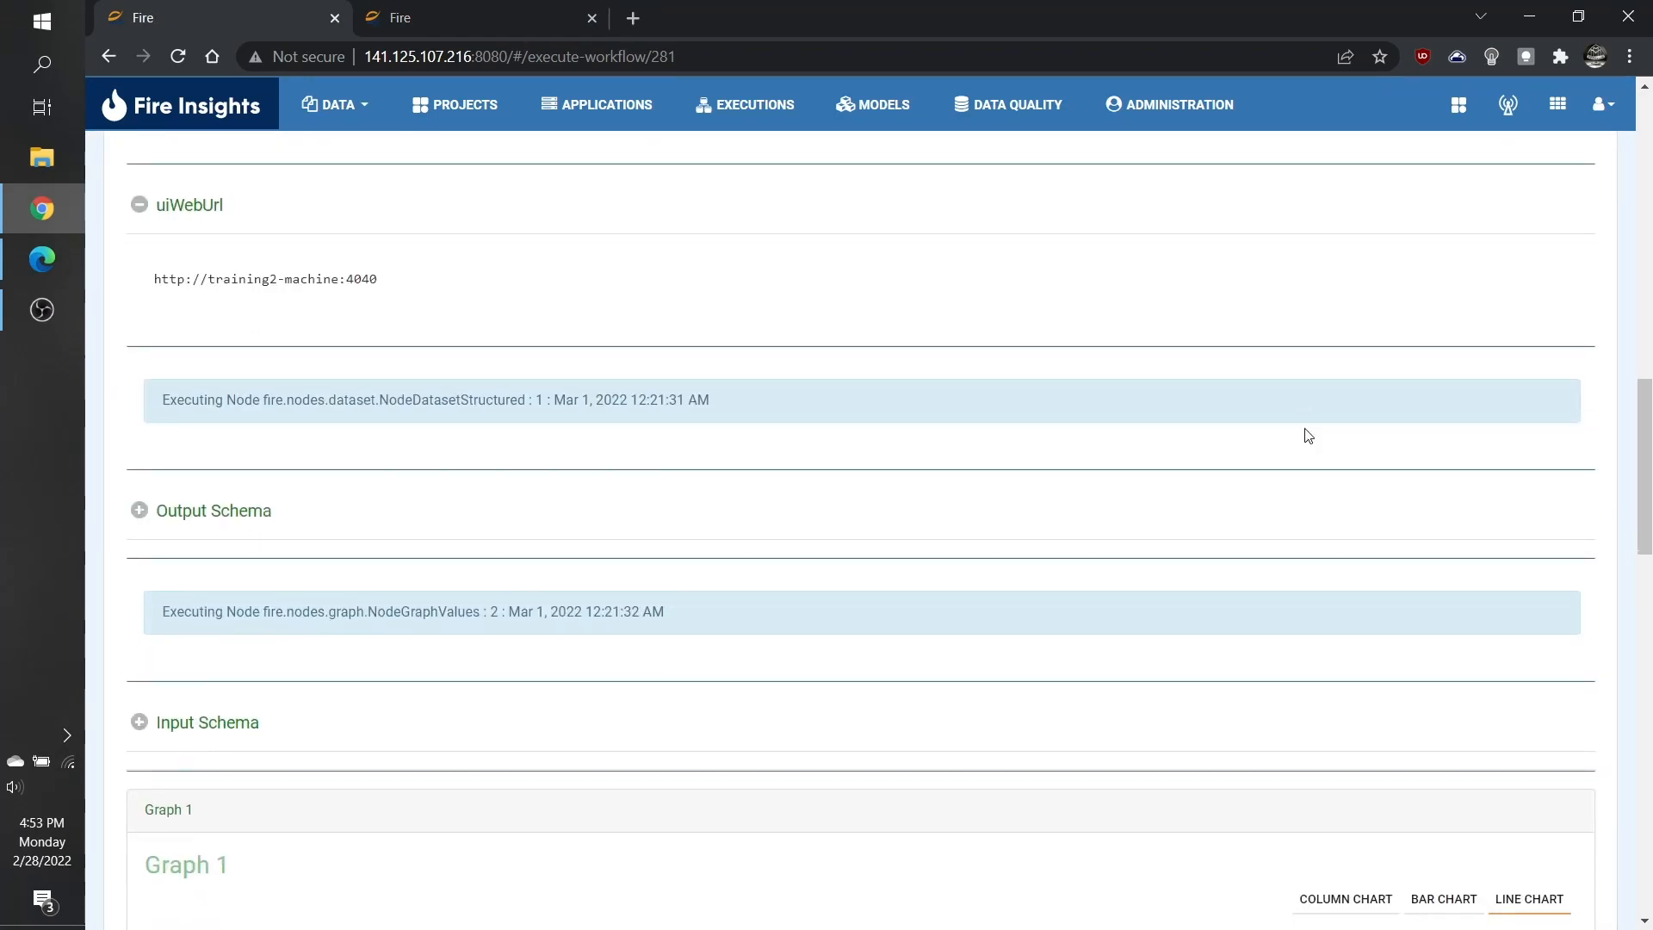
scroll(1308, 436, "down", 6)
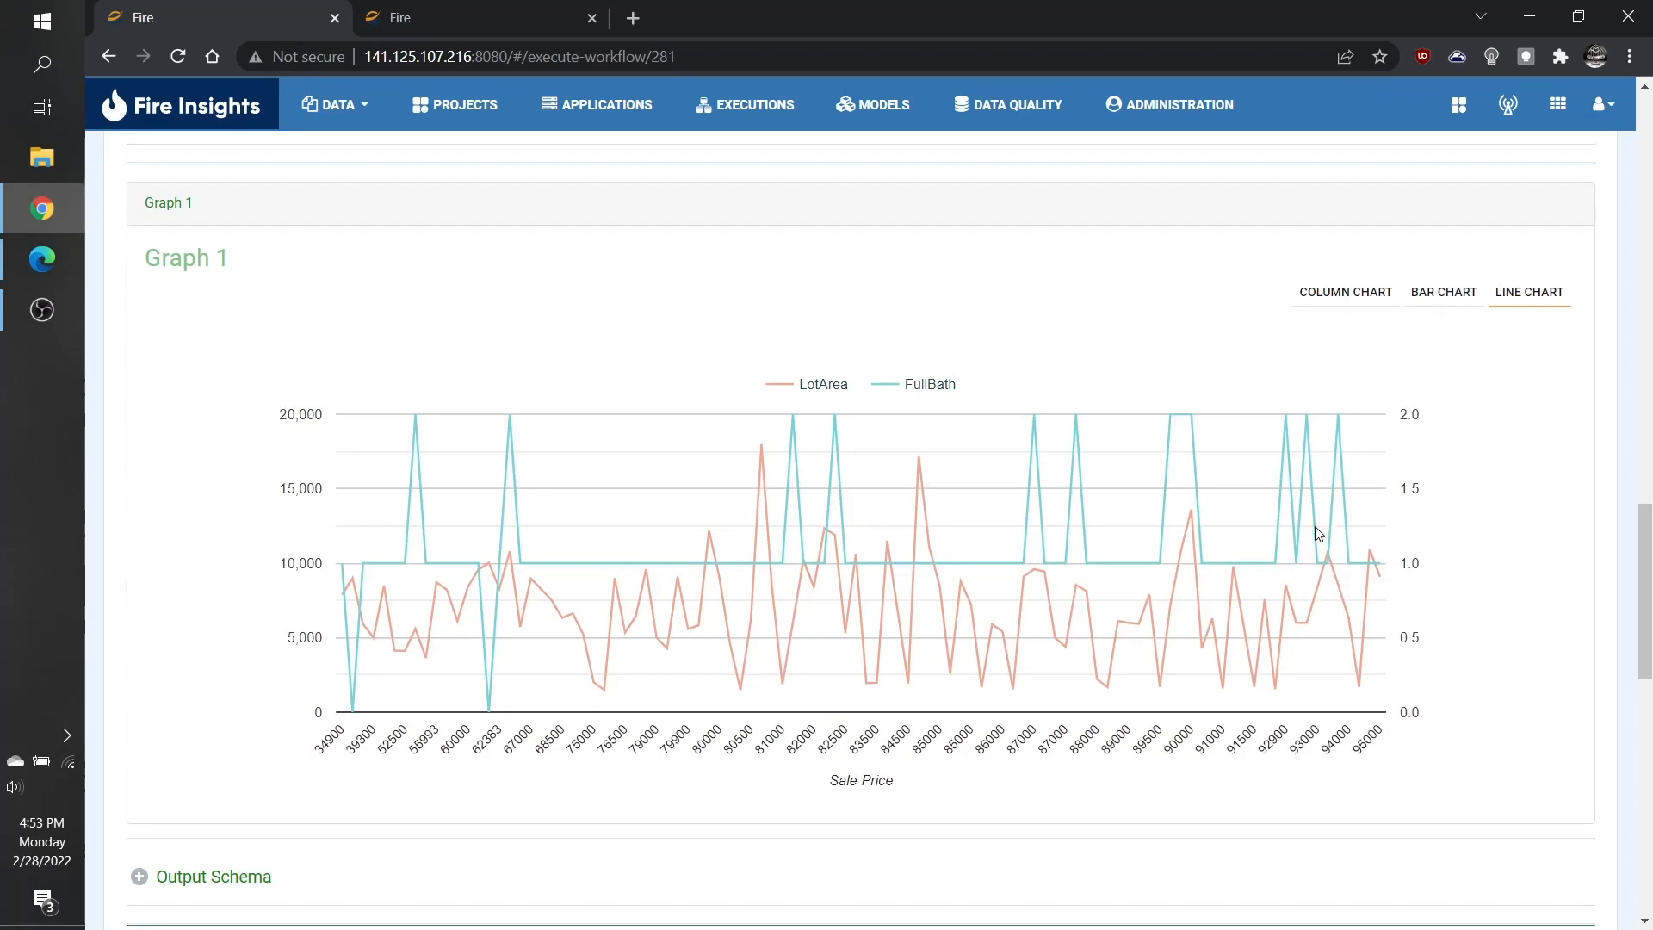
mouse_move(1324, 566)
scroll(1453, 530, "down", 10)
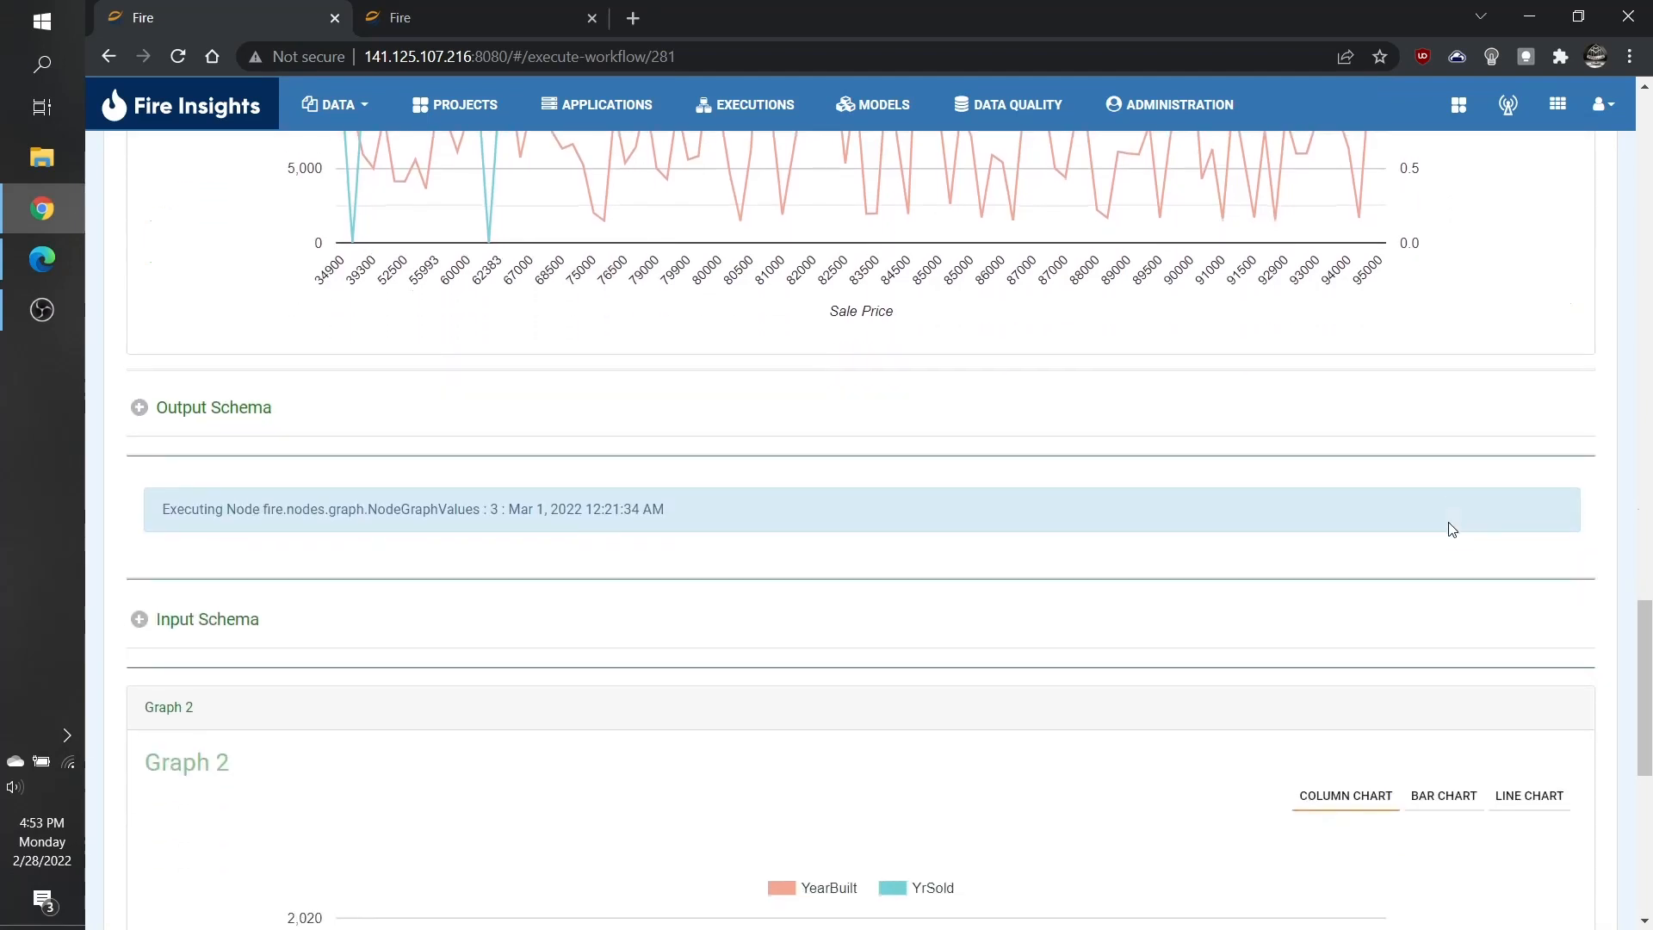
scroll(1453, 529, "down", 1)
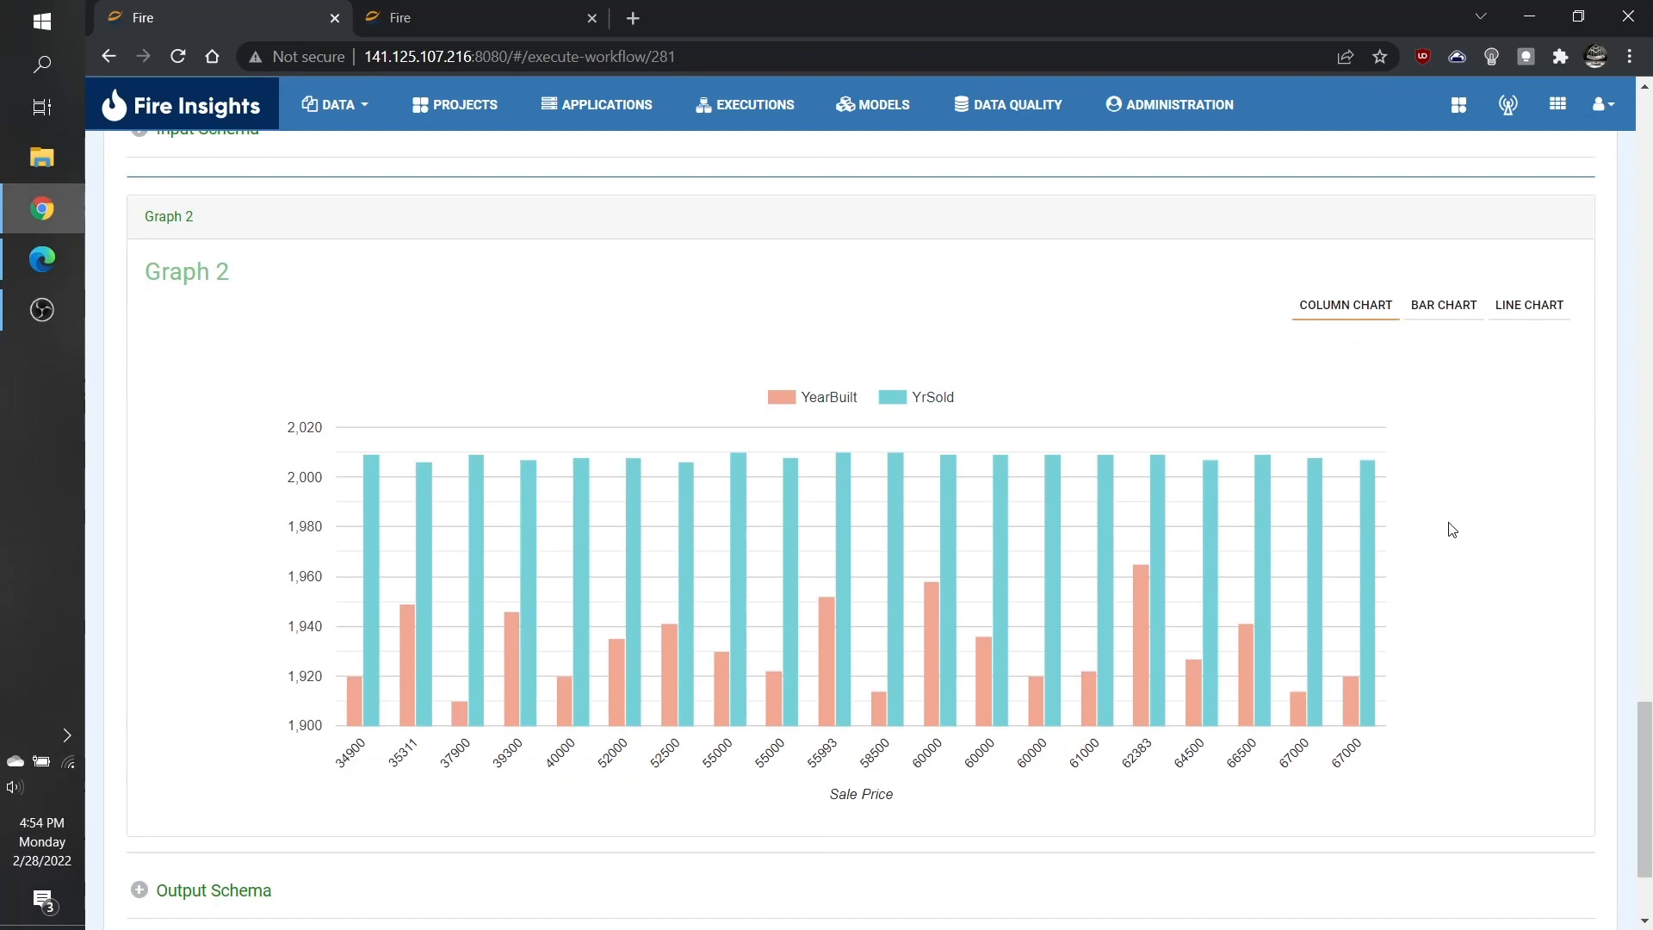
Switch Graph 2's display between bar, line and column chart views.
mouse_move(1142, 618)
left_click(1445, 312)
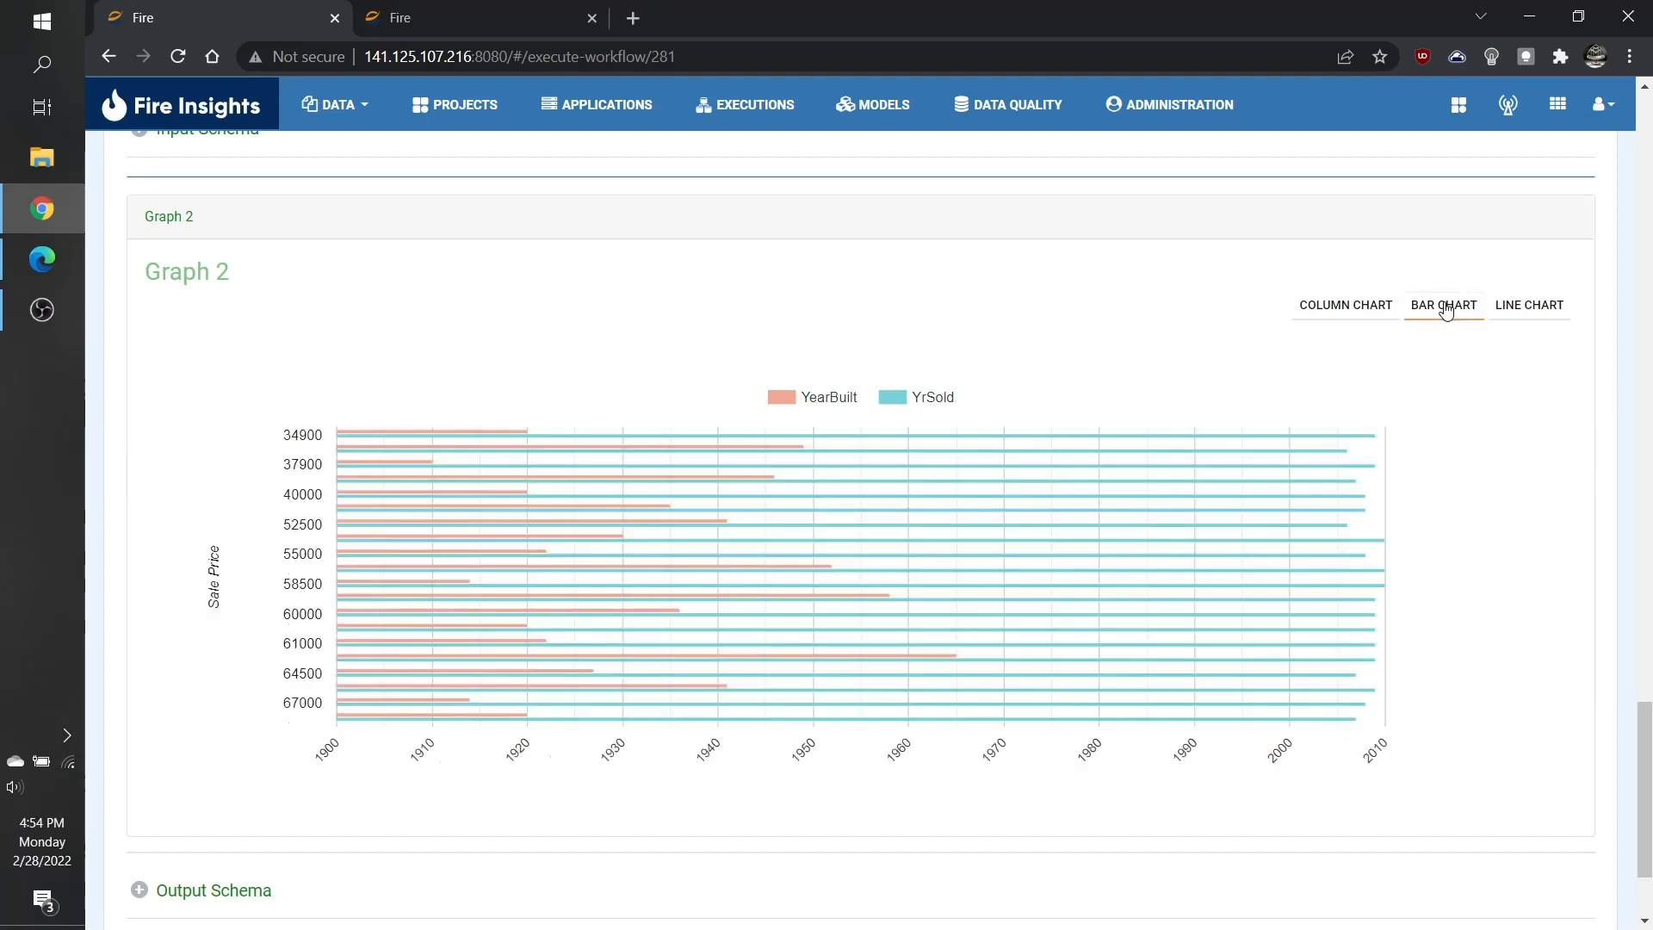
left_click(1517, 318)
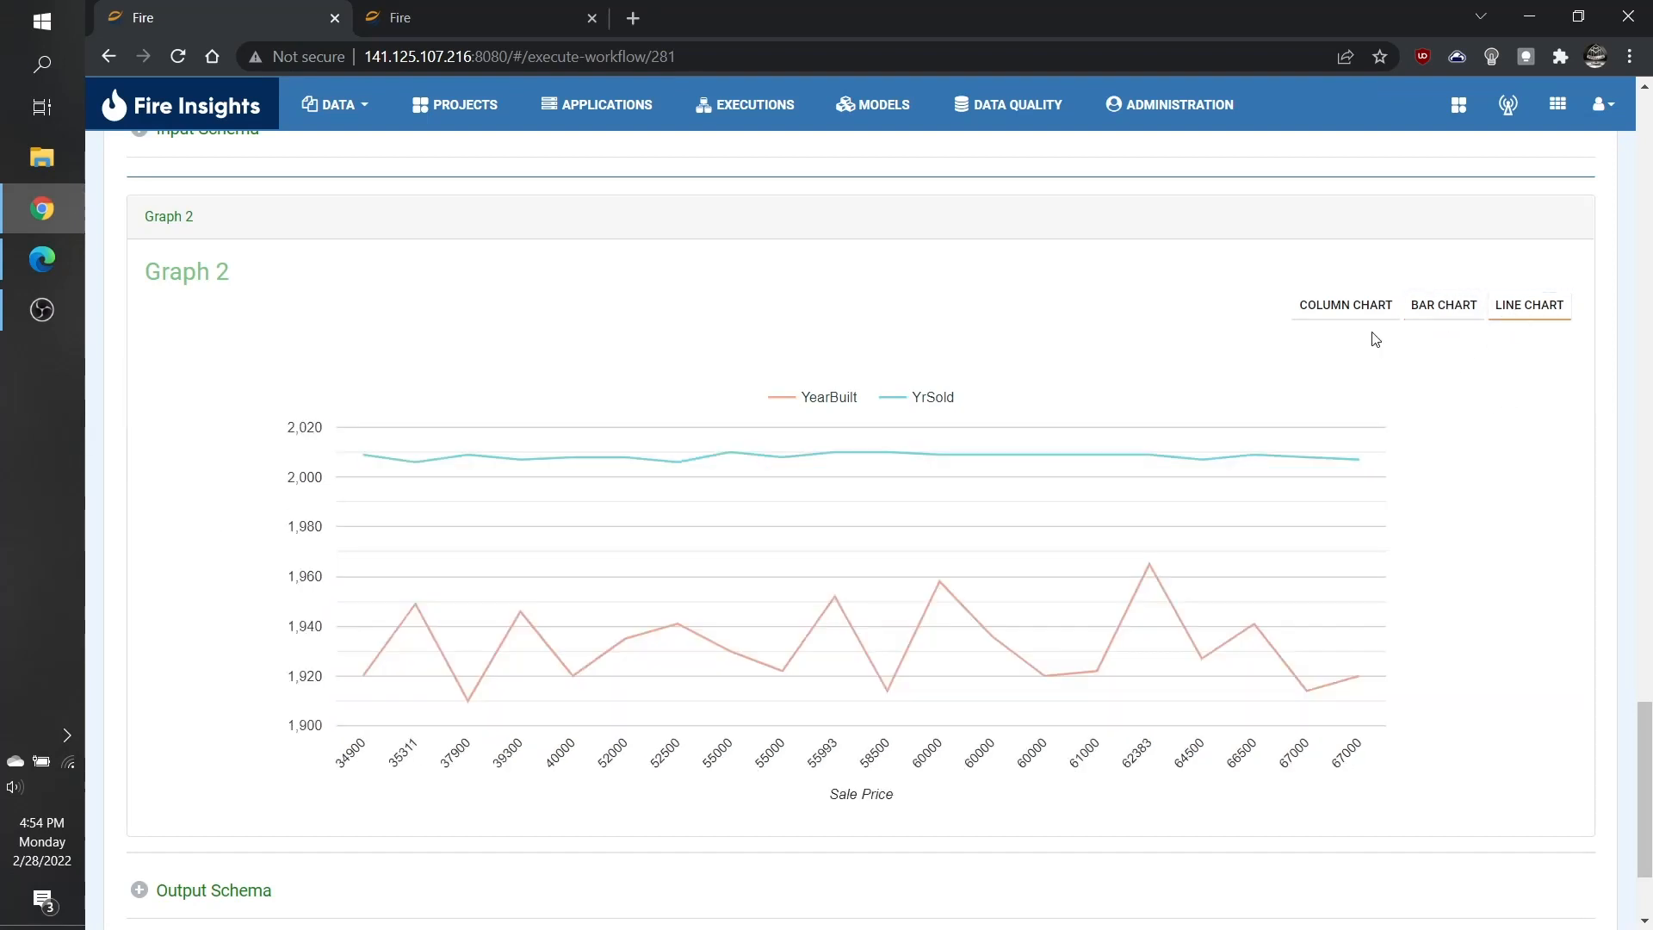
left_click(1360, 318)
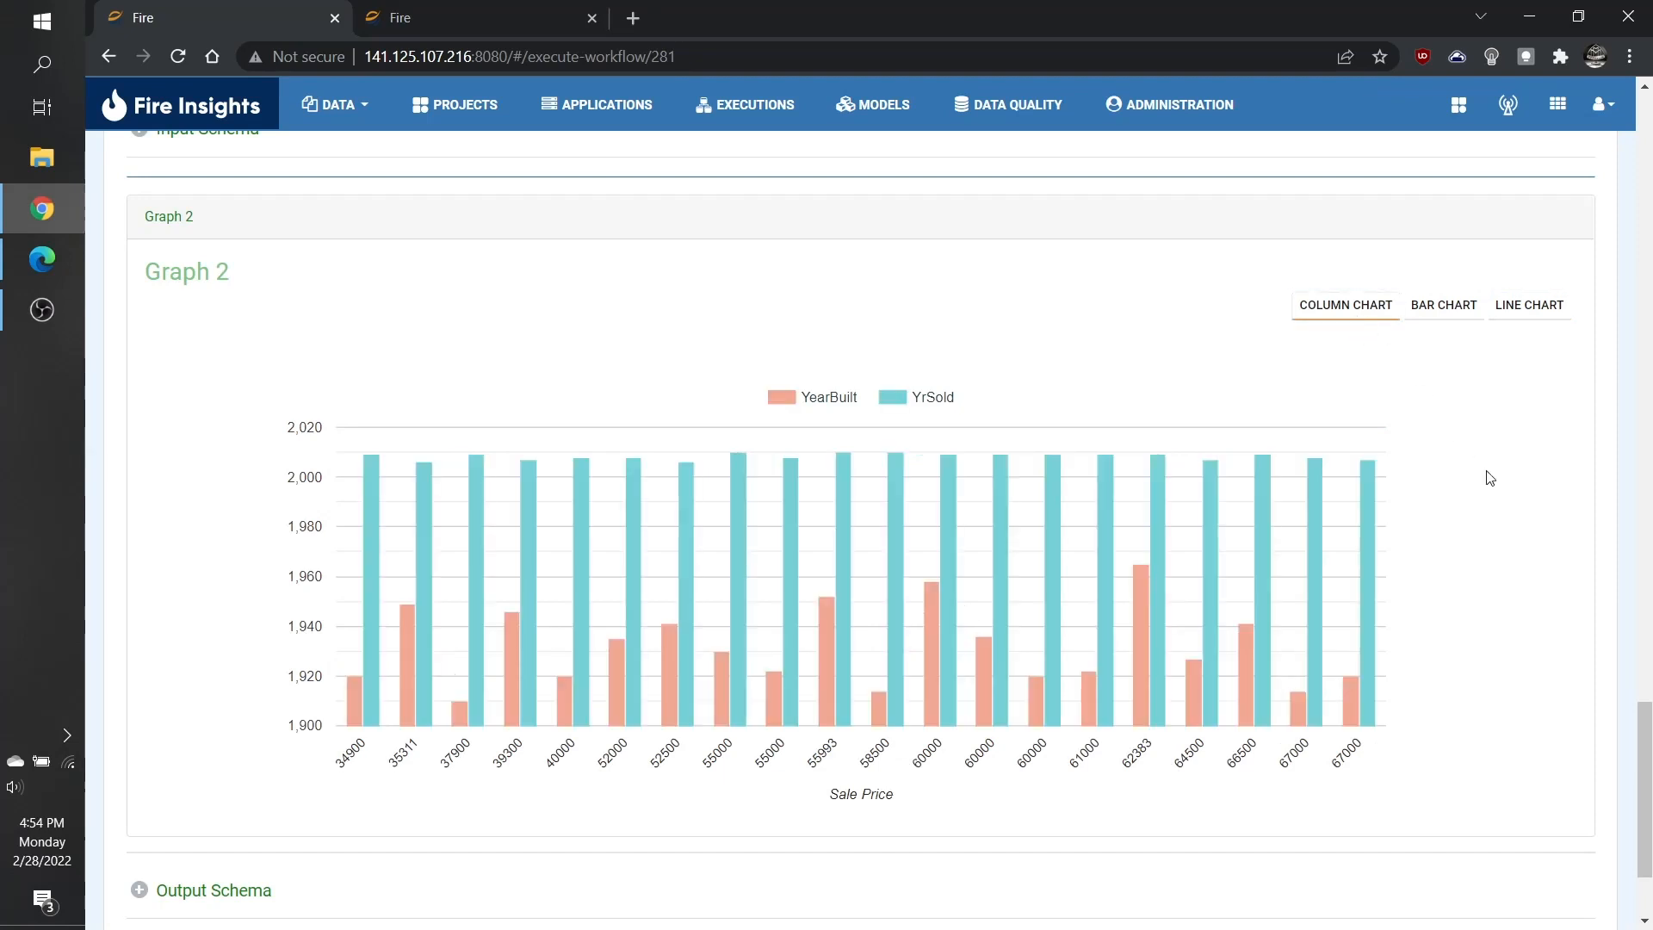